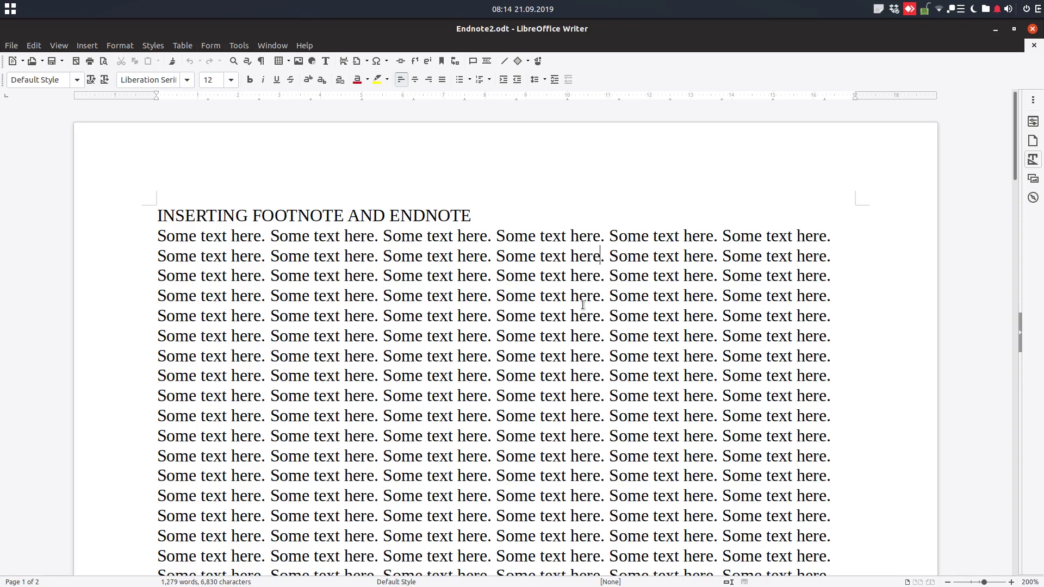
Retype the heading so it reads FORMAT A FOOTNOTE AND AN ENDNOTE
left_click(246, 216)
key("BackSpace")
key("BackSpace")
key("BackSpace")
key("BackSpace")
key("BackSpace")
key("BackSpace")
key("BackSpace")
key("BackSpace")
key("BackSpace")
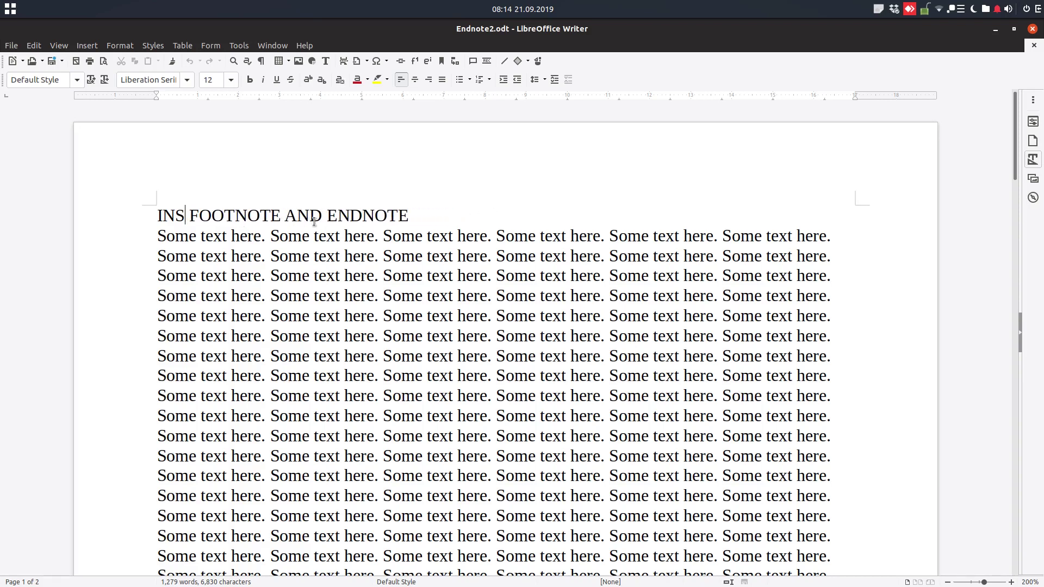
type("FORMAT")
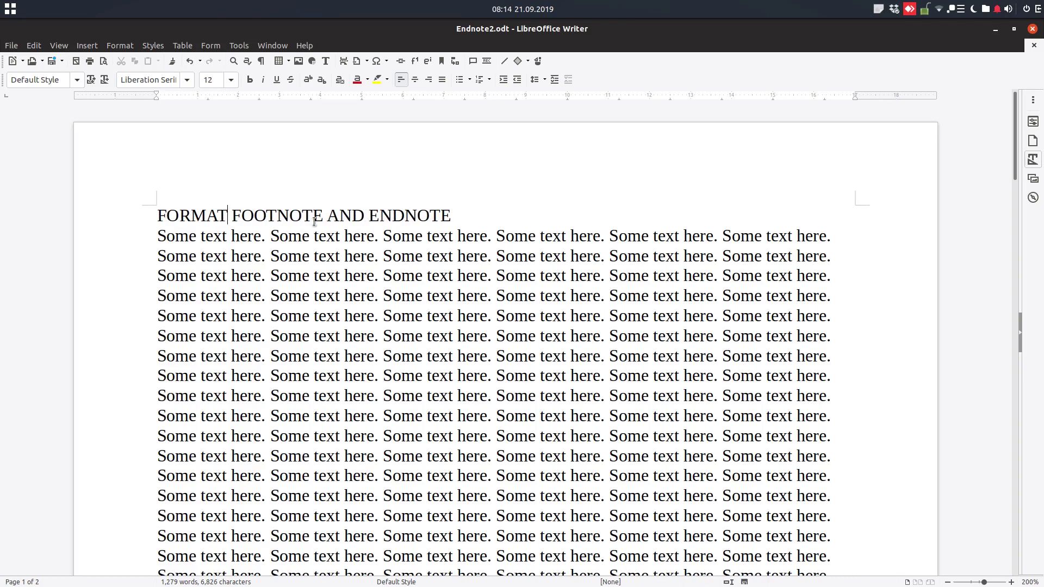
type(" A")
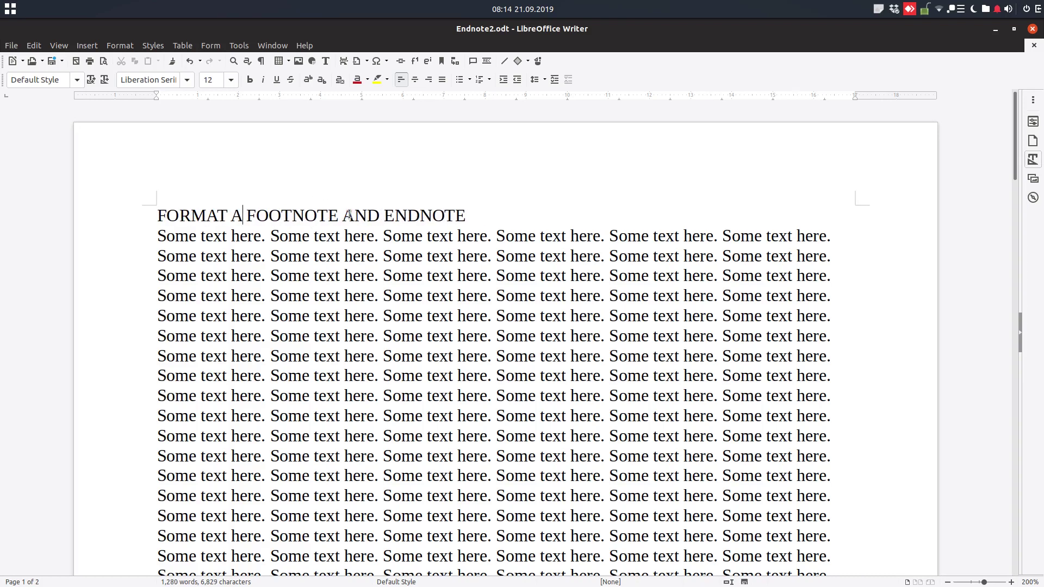
left_click(386, 222)
type("A")
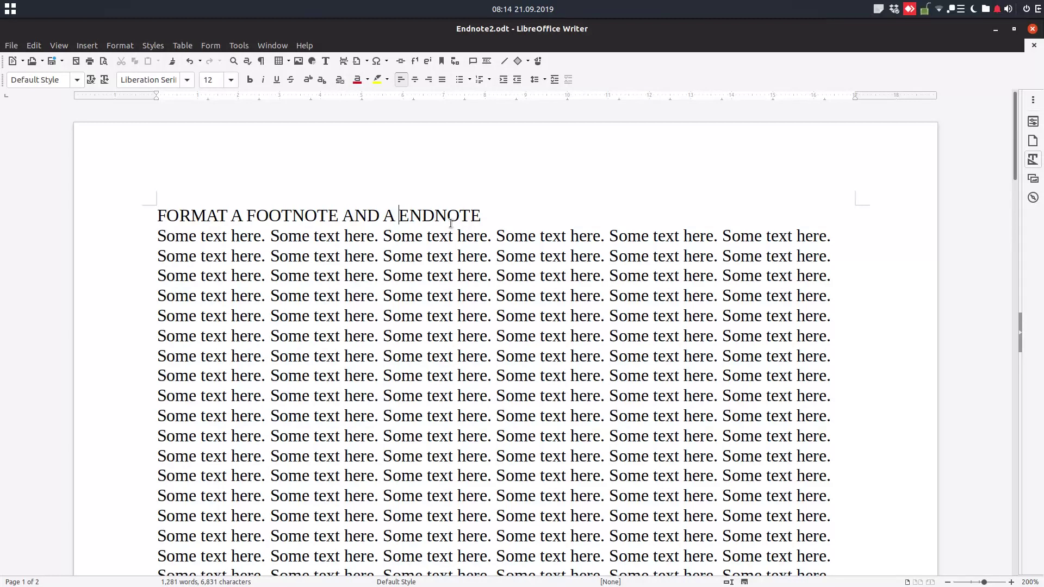
key("BackSpace")
type("N")
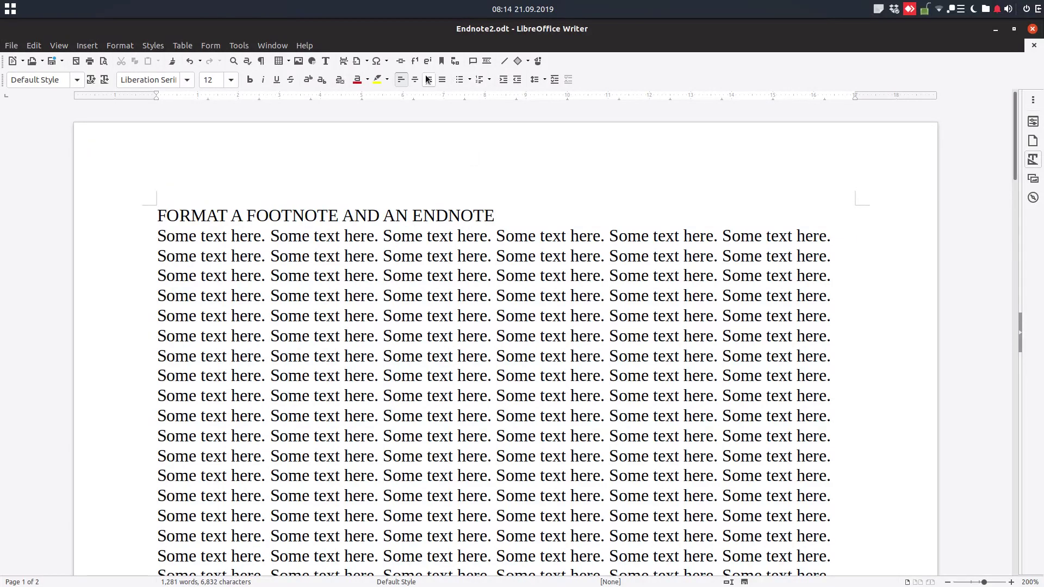
Make the heading bold and add an empty line after it
left_click_drag(528, 219, 155, 218)
left_click(250, 81)
left_click(444, 220)
left_click(526, 219)
key("Return")
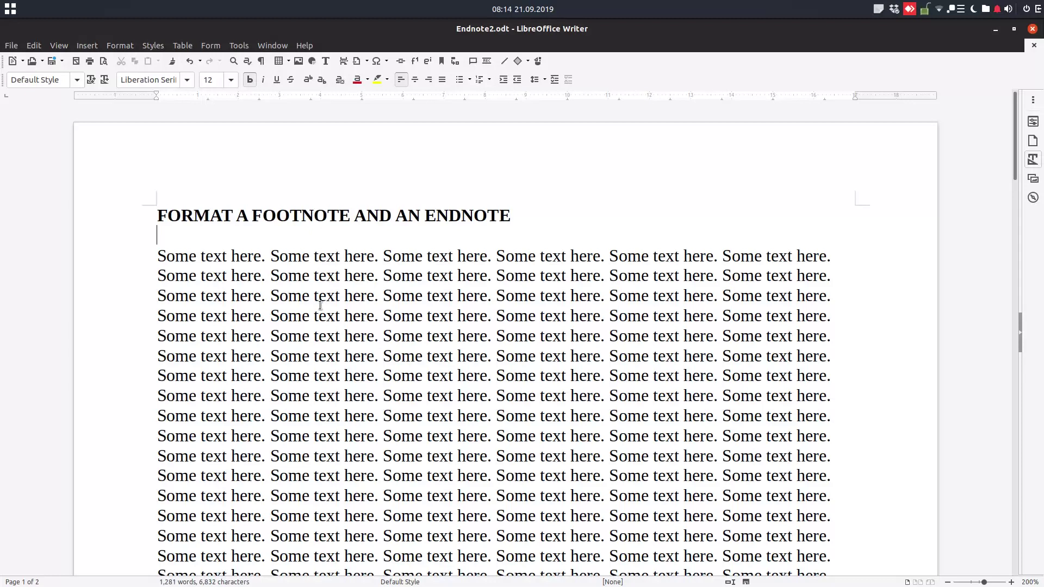
Add footnotes footnote1 and footnote2 after the two 'here' words on page 1
left_click(262, 256)
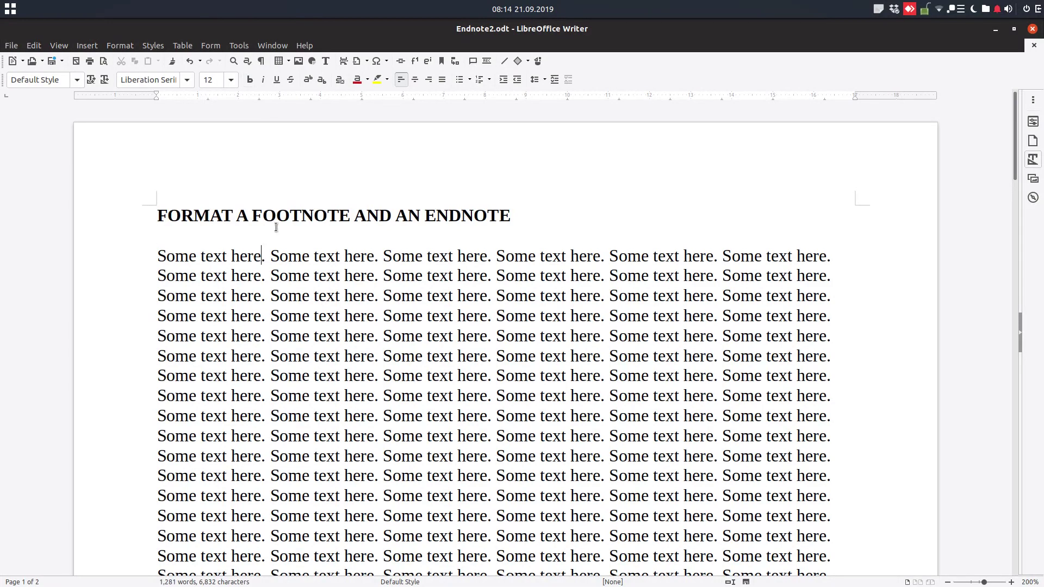
left_click(414, 62)
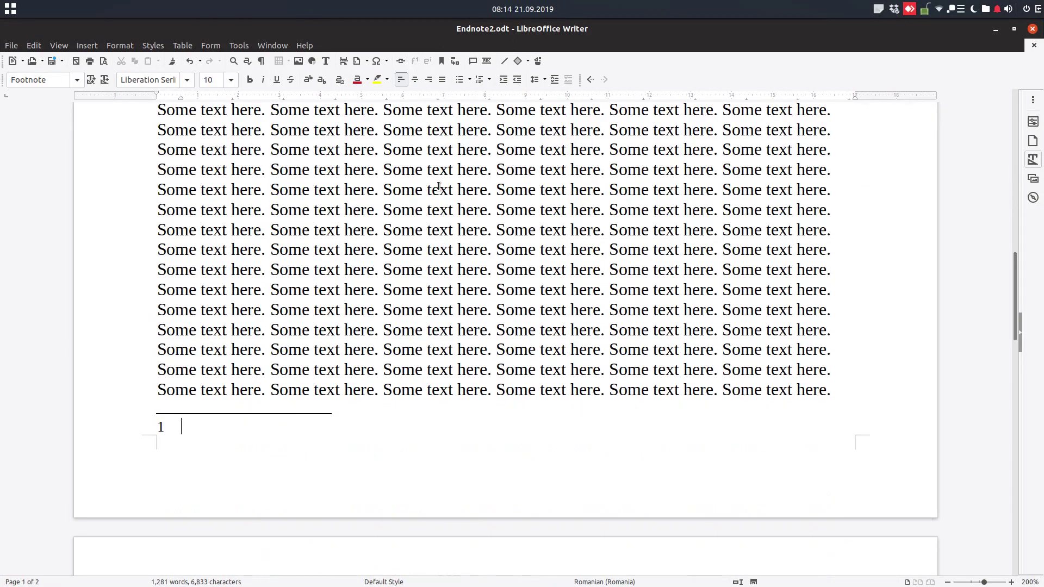
type("footnote1")
scroll(306, 341, "up", 15)
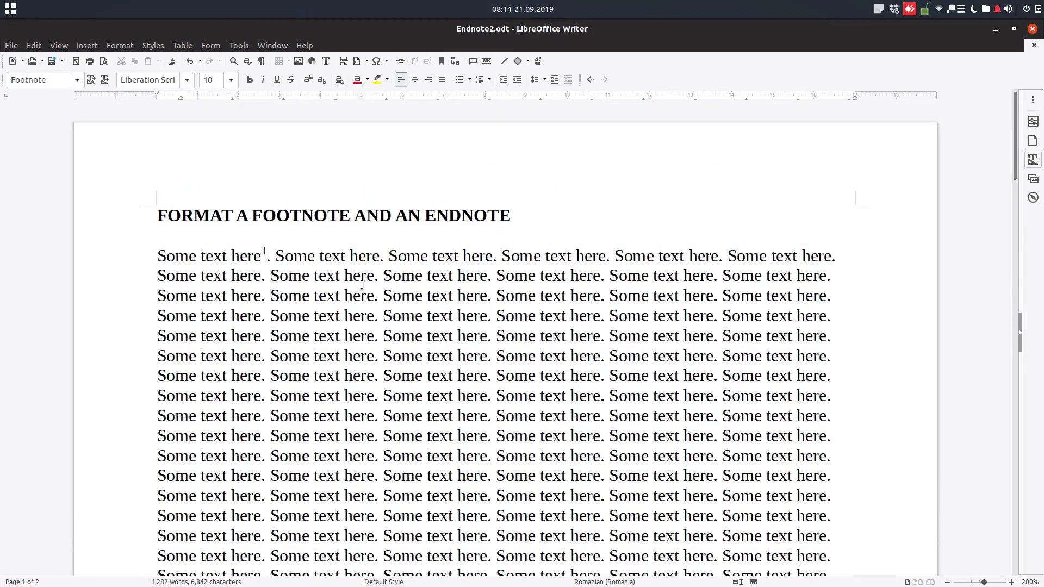
left_click(378, 257)
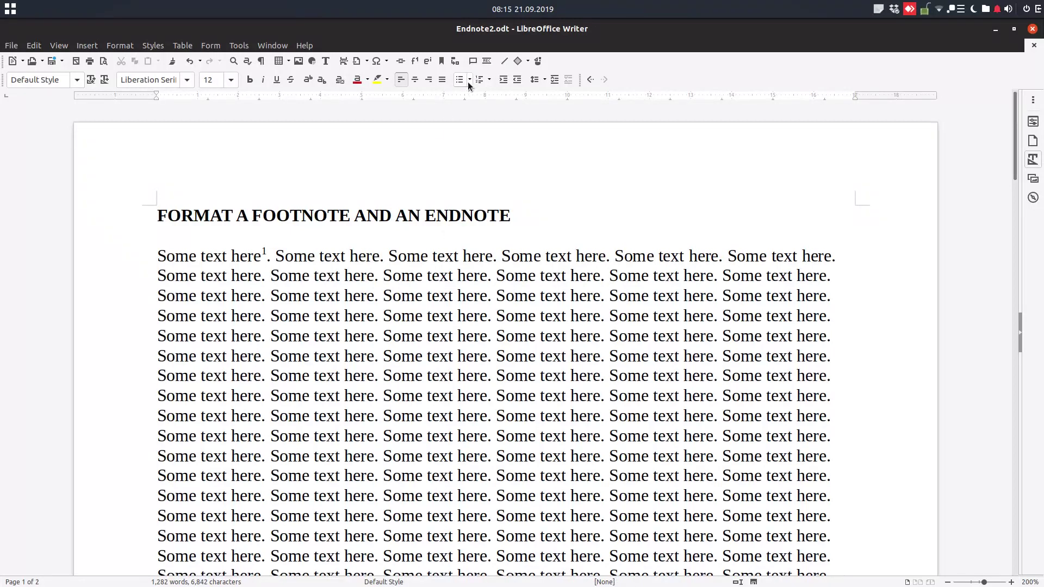
left_click(416, 61)
type("footnote2")
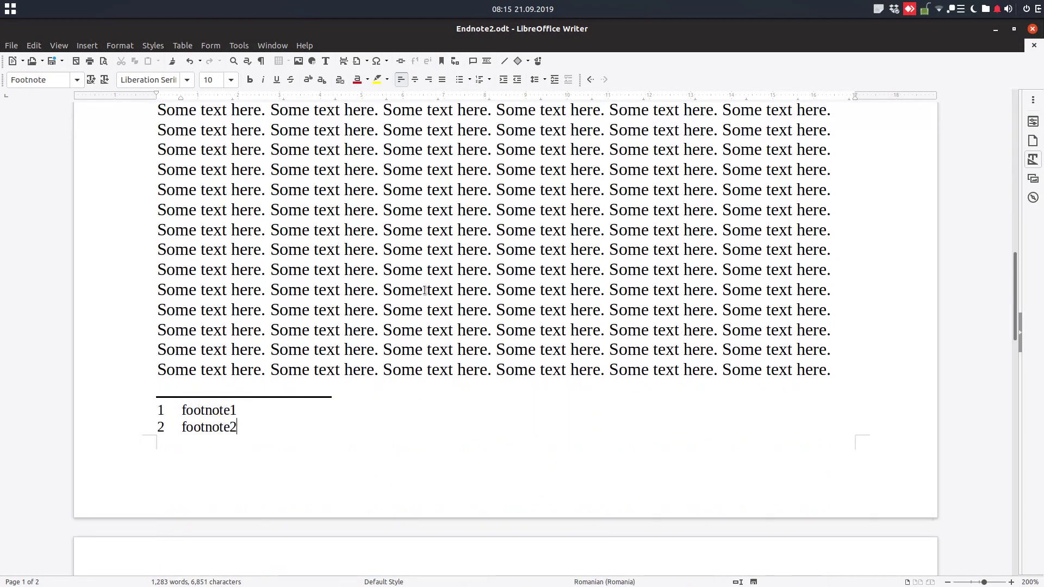
Add a footnote reading footnote3 in page 2's text, then return to the body
scroll(236, 268, "down", 5)
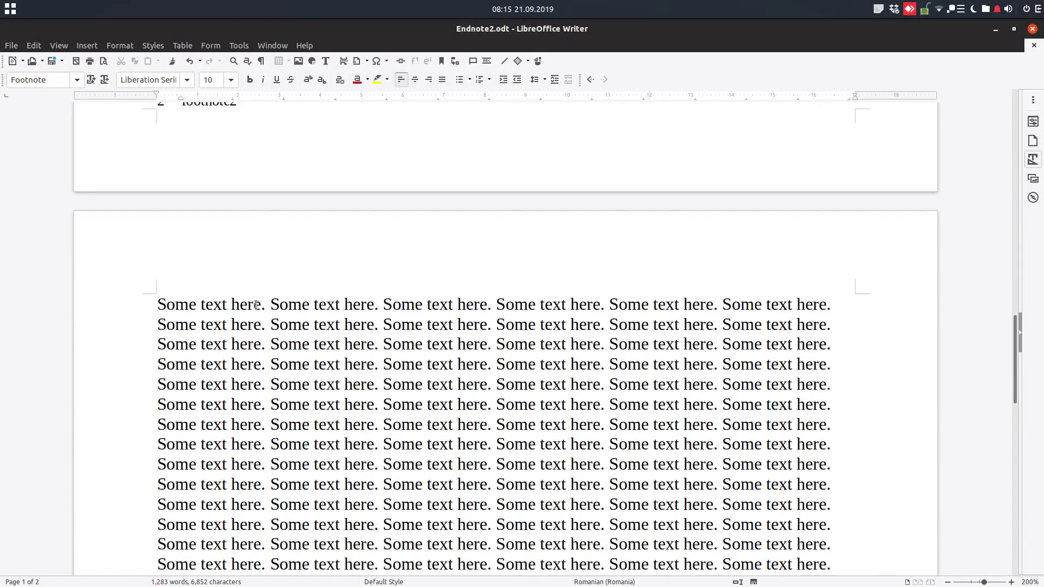
left_click(261, 304)
scroll(283, 278, "up", 2)
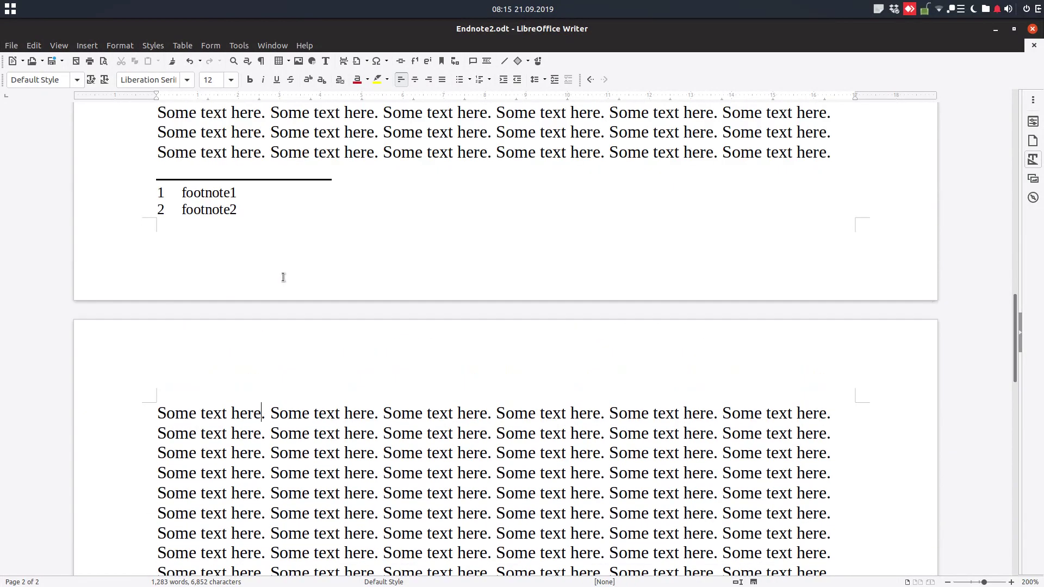
left_click(414, 61)
type("footnote")
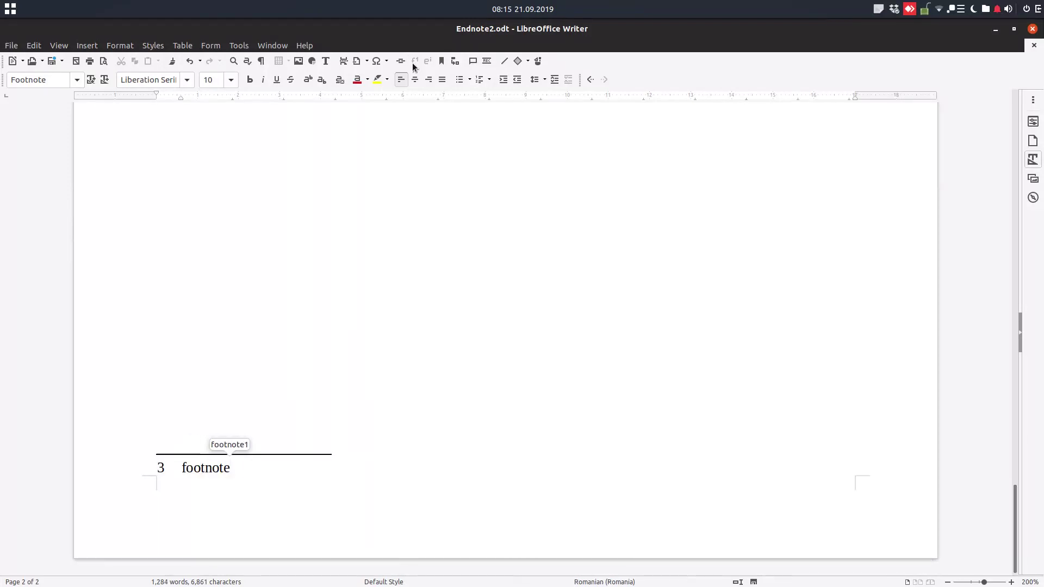
type("3")
key("Page_Up")
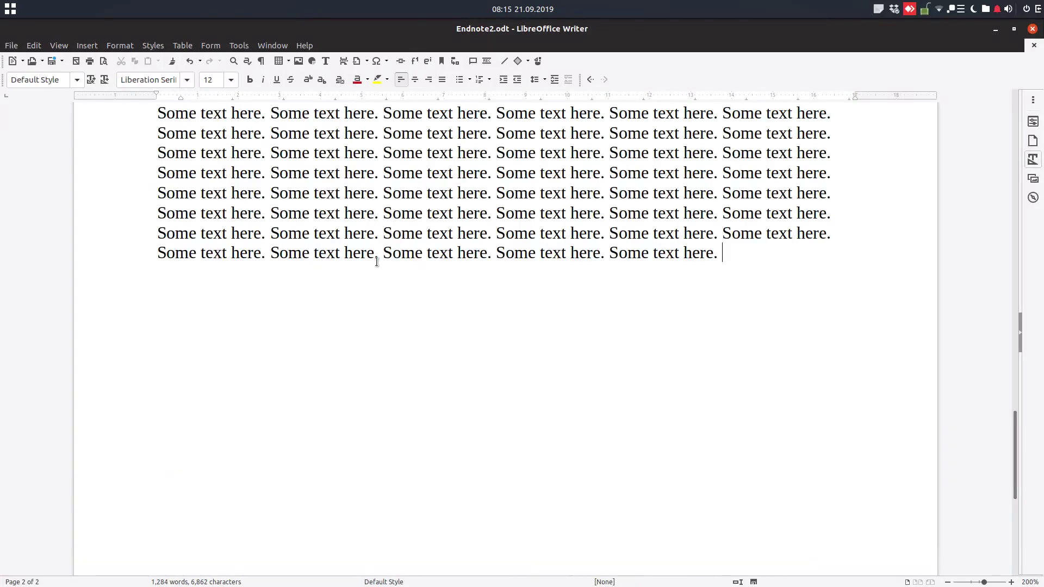
Add a Default Style footer reading 'Page number' followed by the page number
scroll(326, 217, "up", 4)
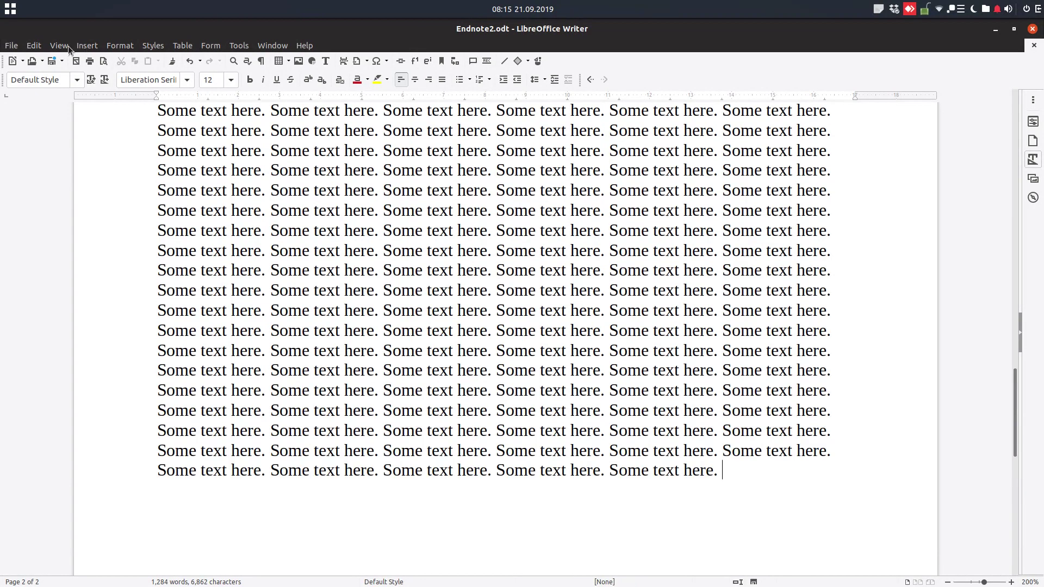
left_click(87, 47)
mouse_move(179, 422)
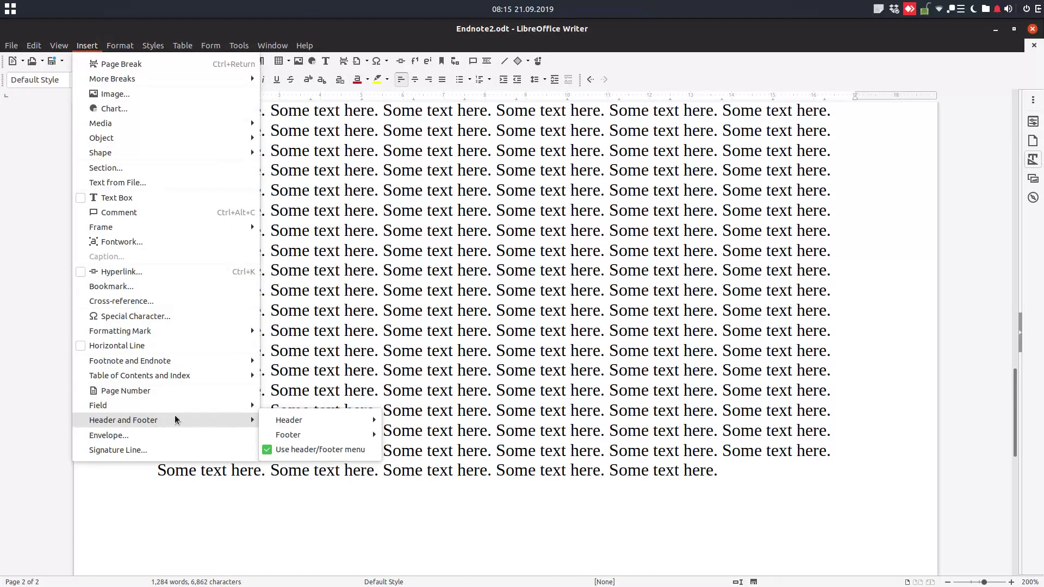
mouse_move(298, 436)
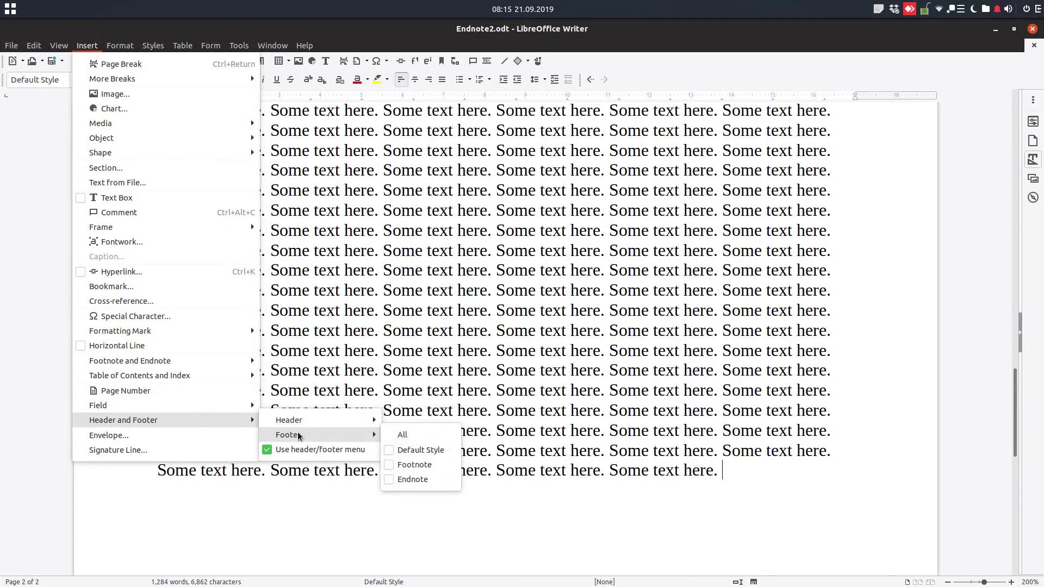
left_click(413, 449)
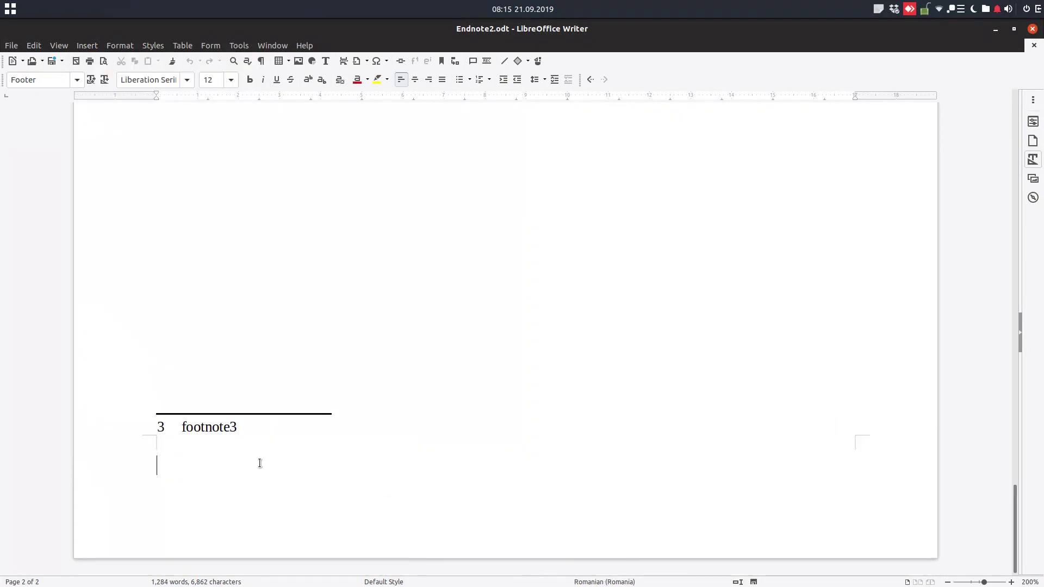
type("Page number")
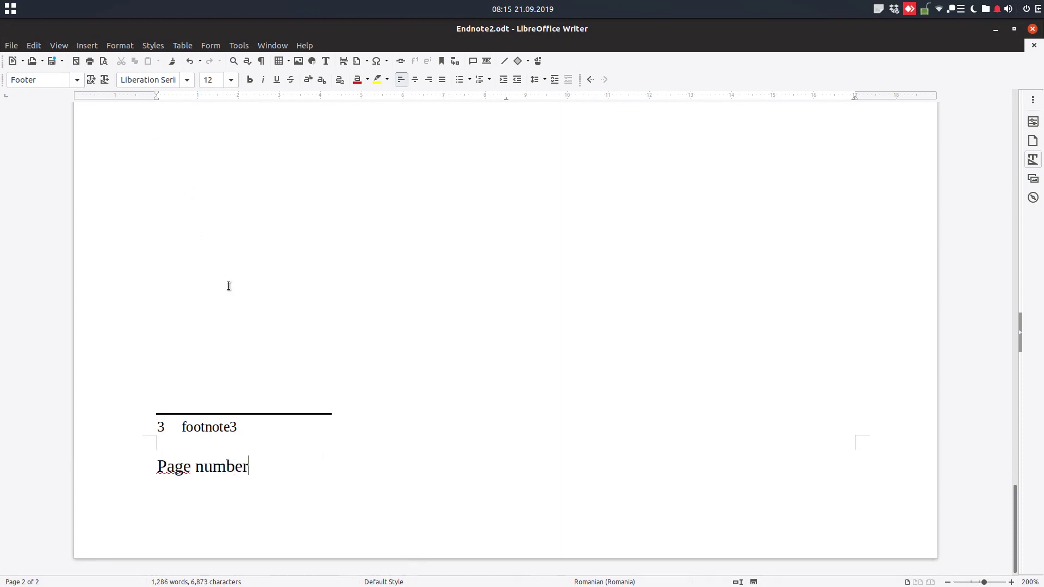
left_click(94, 48)
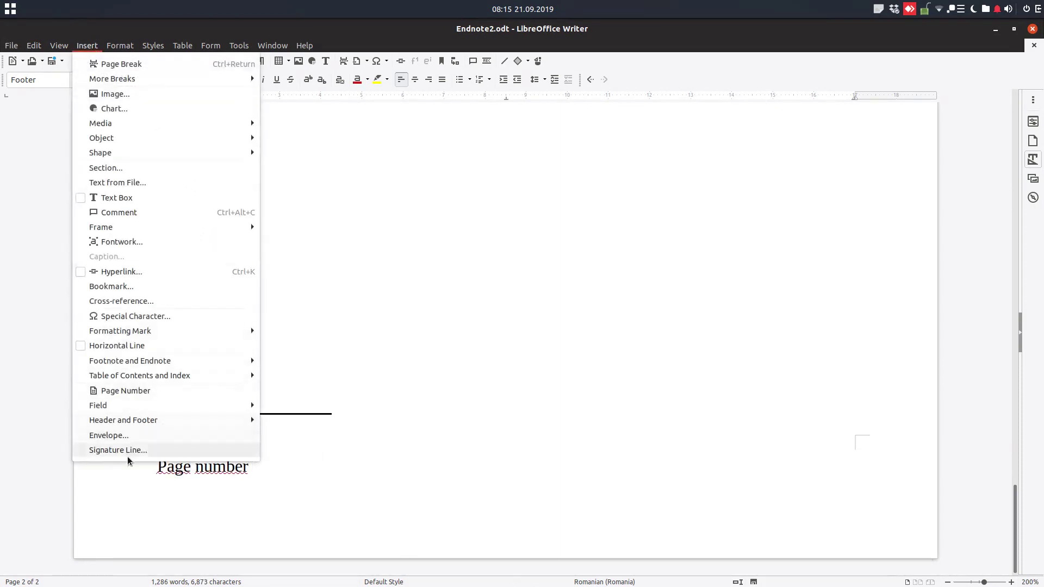
key("Escape")
key("Escape")
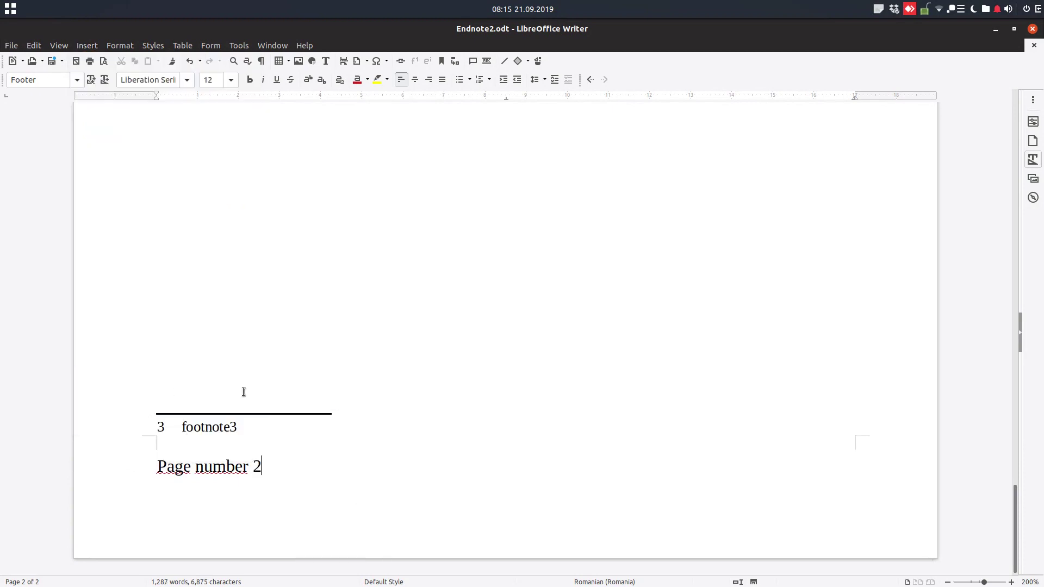
scroll(273, 467, "down", 1, "ctrl")
scroll(356, 383, "up", 10)
scroll(361, 321, "up", 6)
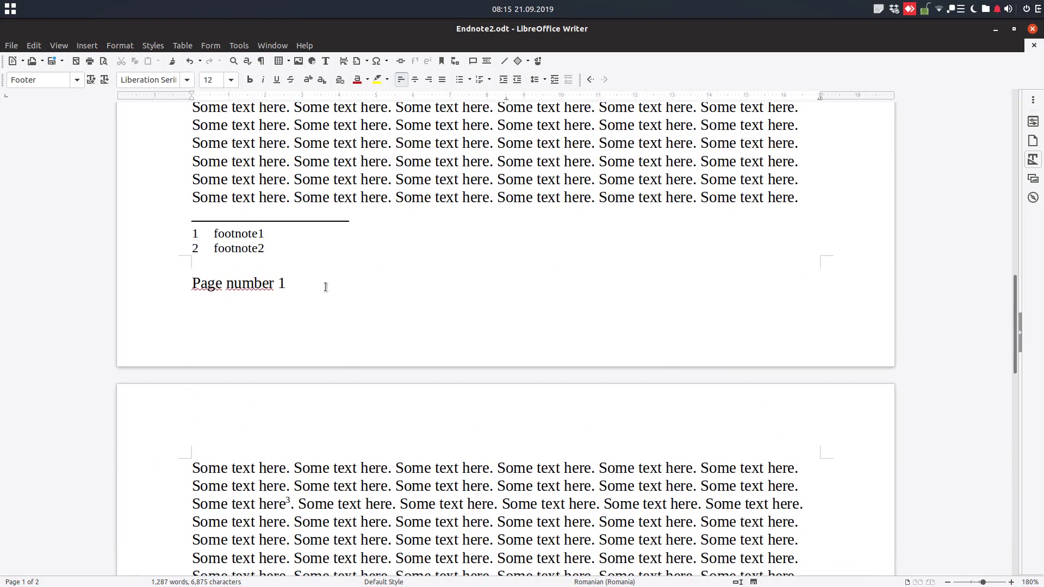
scroll(325, 287, "up", 20)
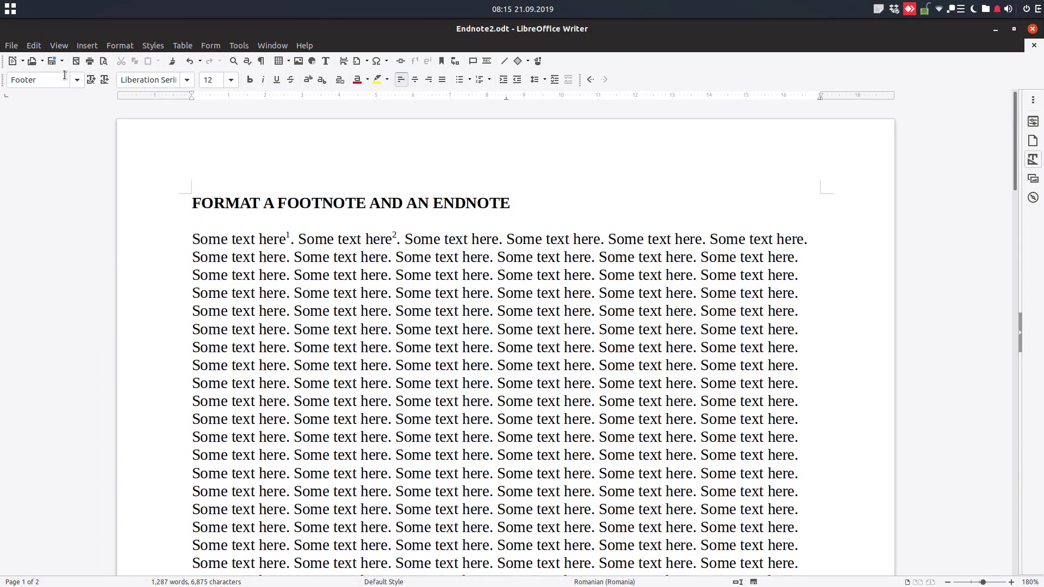
left_click(59, 46)
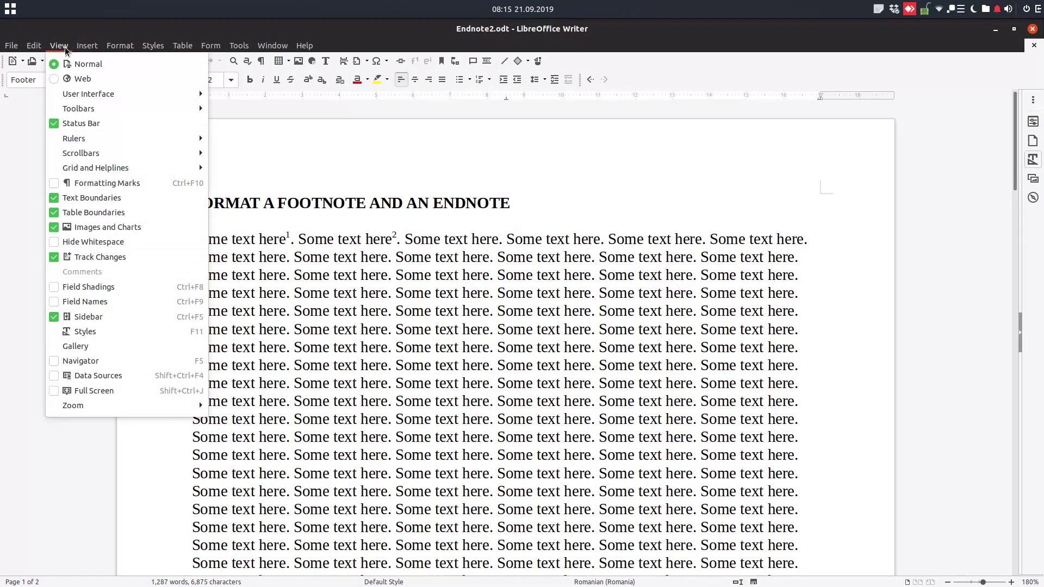
mouse_move(87, 46)
mouse_move(161, 363)
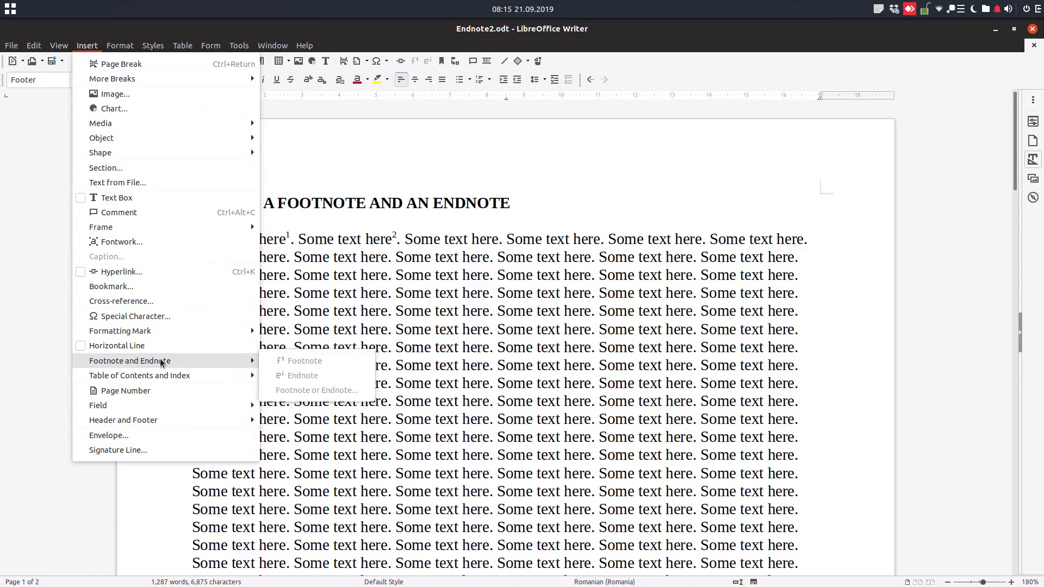
left_click(628, 348)
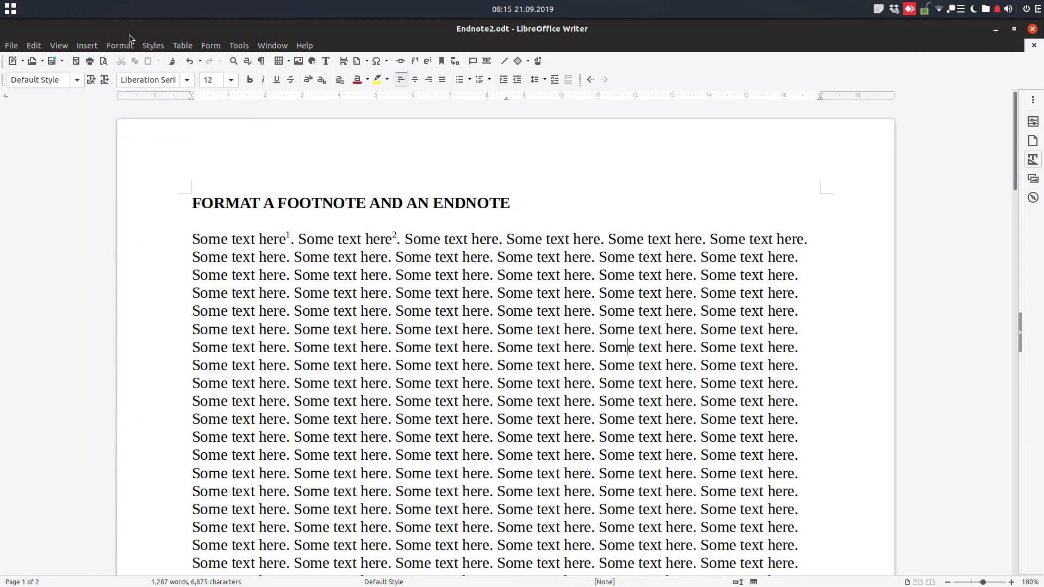
left_click(90, 46)
mouse_move(172, 361)
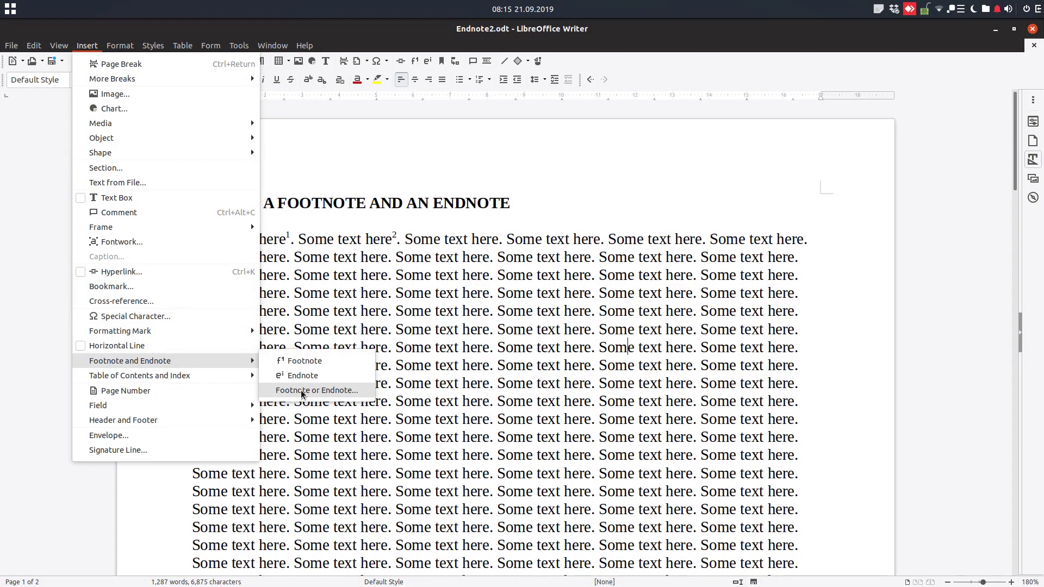
left_click(334, 289)
left_click(352, 227)
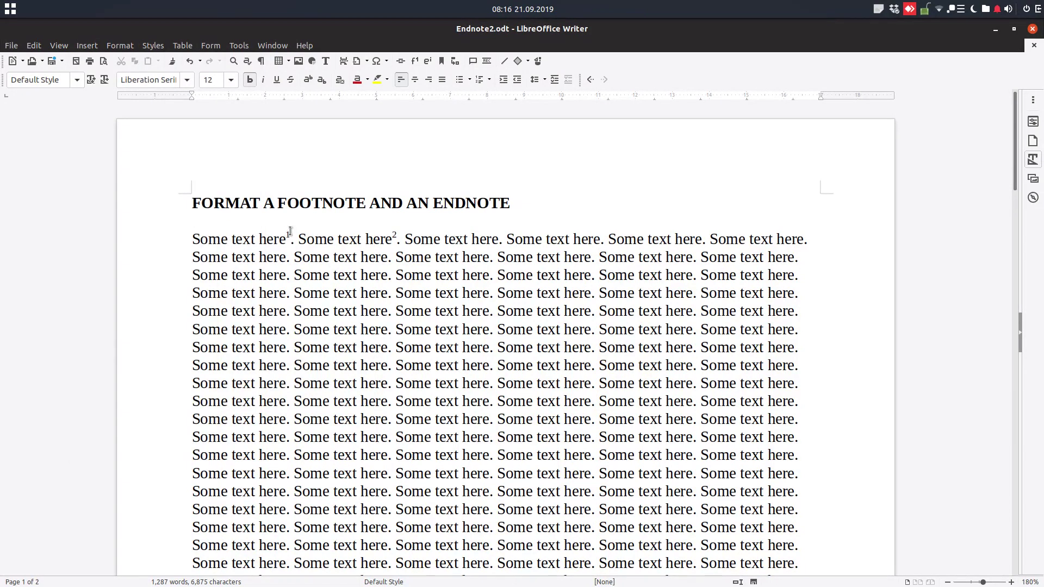
Set footnote numbering to start at 2 in the Footnotes and Endnotes settings
left_click(245, 47)
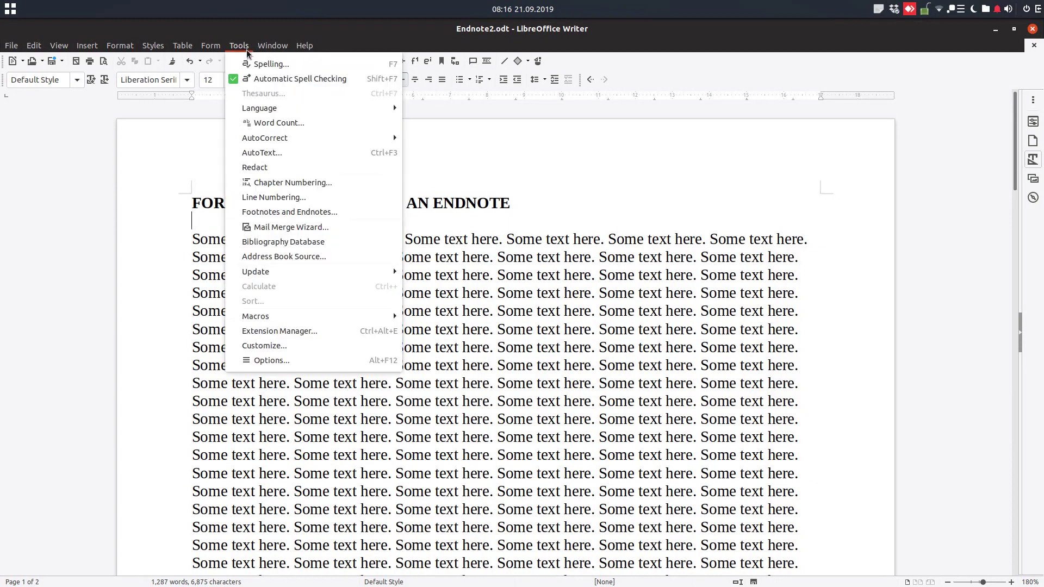
left_click(266, 212)
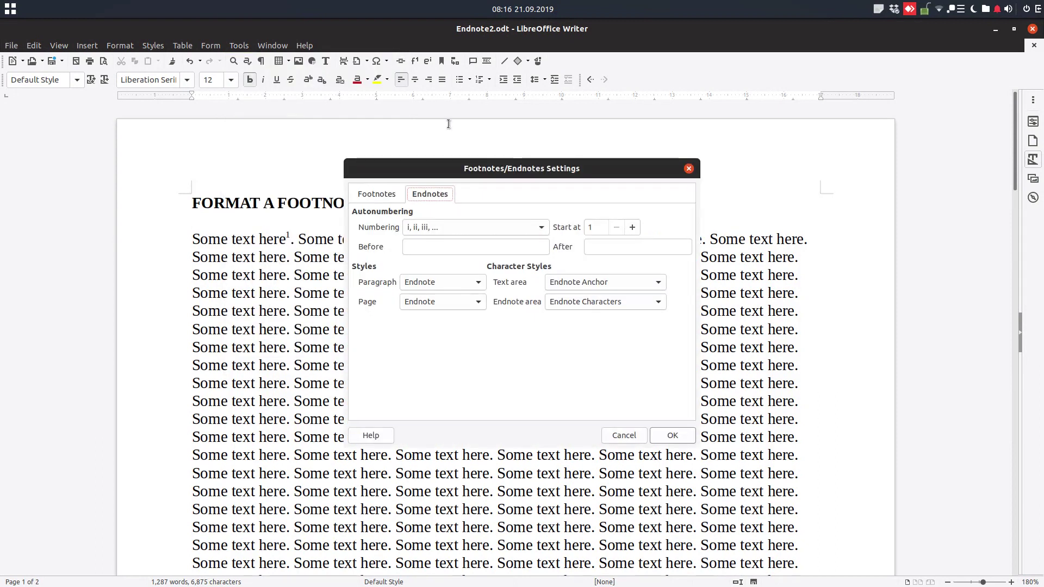
left_click(376, 194)
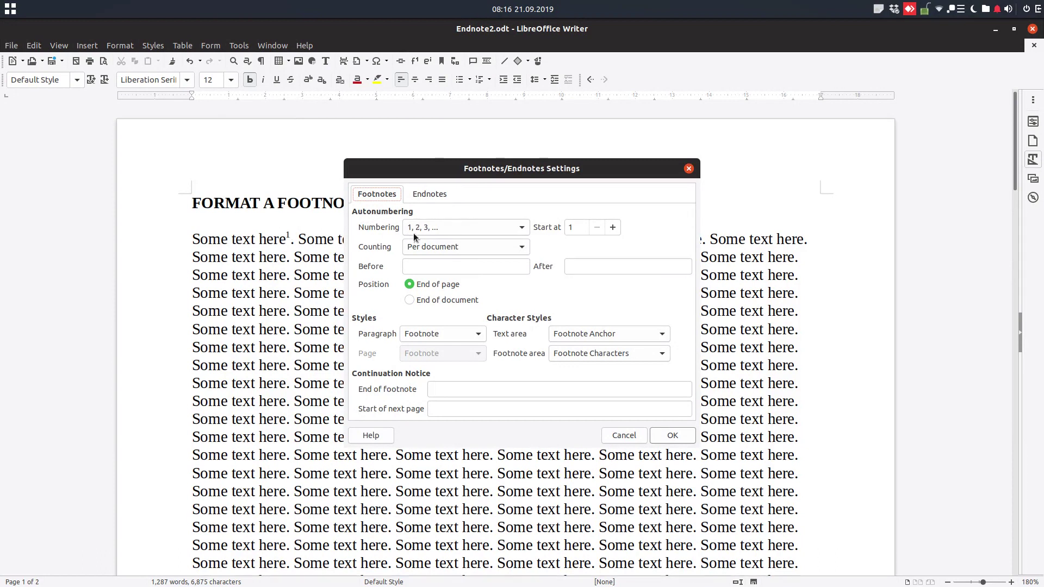
left_click(613, 227)
left_click(691, 435)
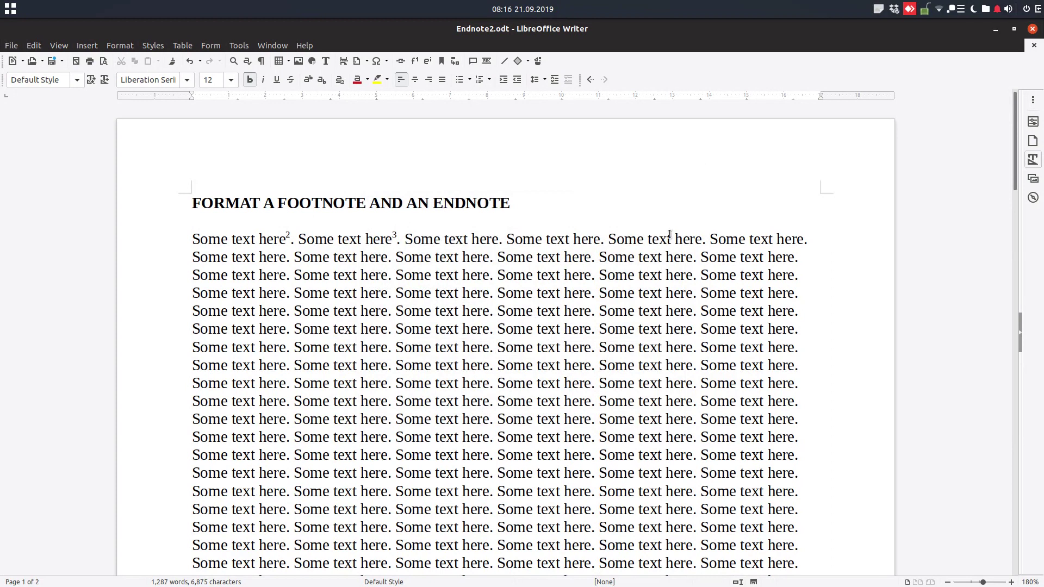
Reset the footnote start to 1 and number footnotes as A, B, C
left_click(240, 46)
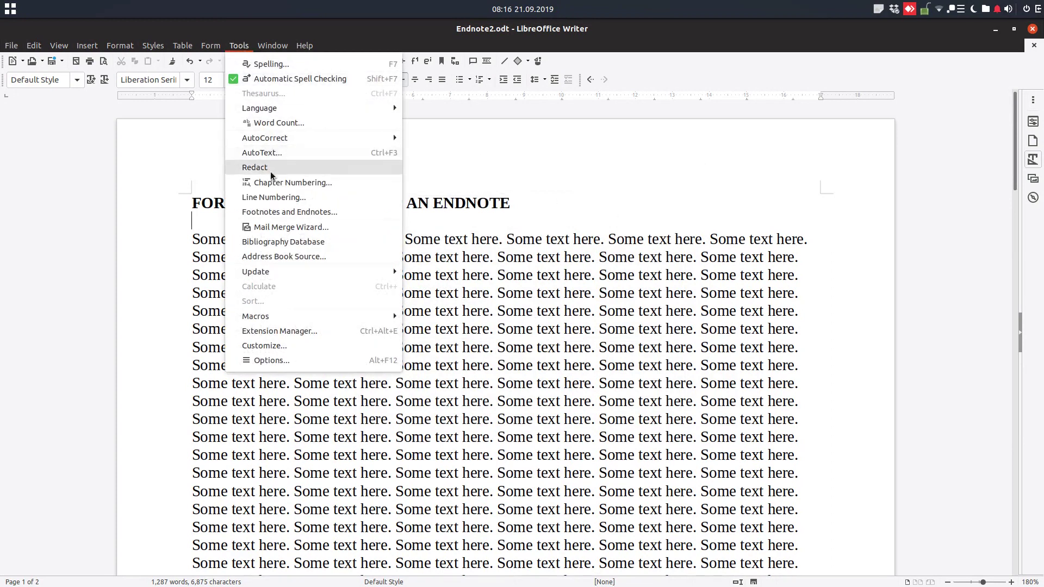
left_click(284, 211)
left_click(591, 227)
left_click(521, 228)
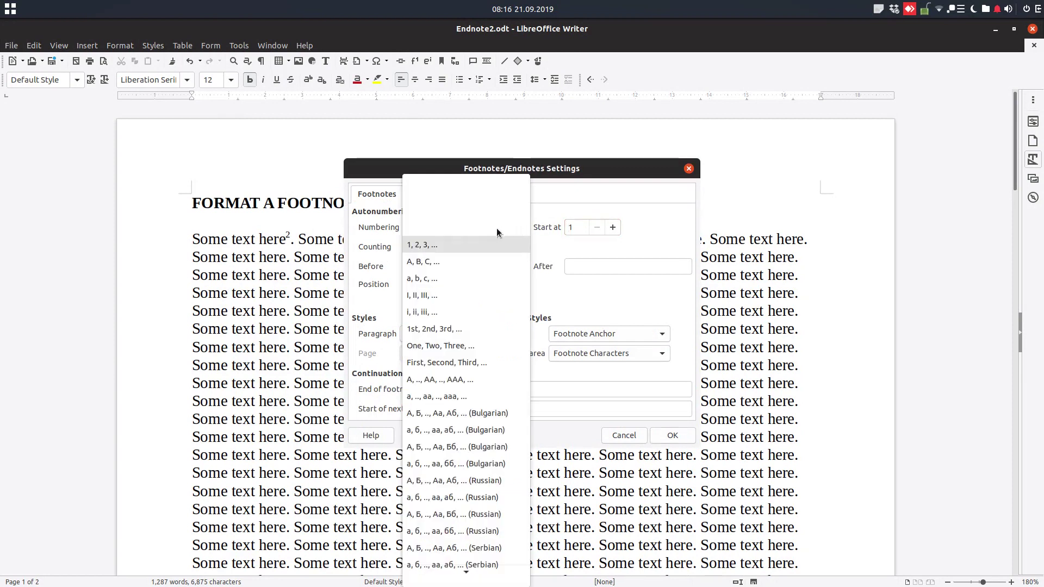
left_click(449, 261)
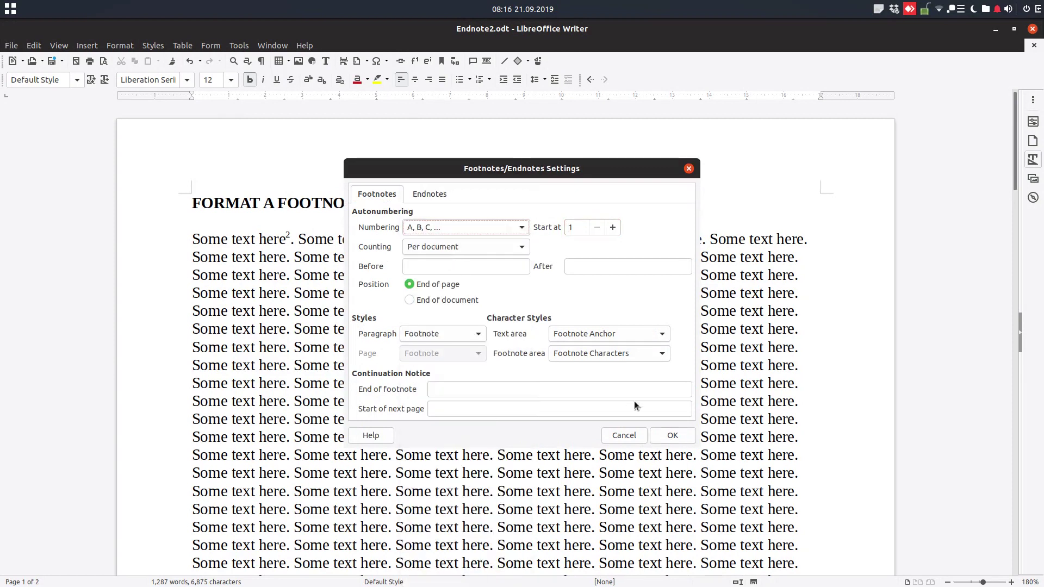
left_click(673, 435)
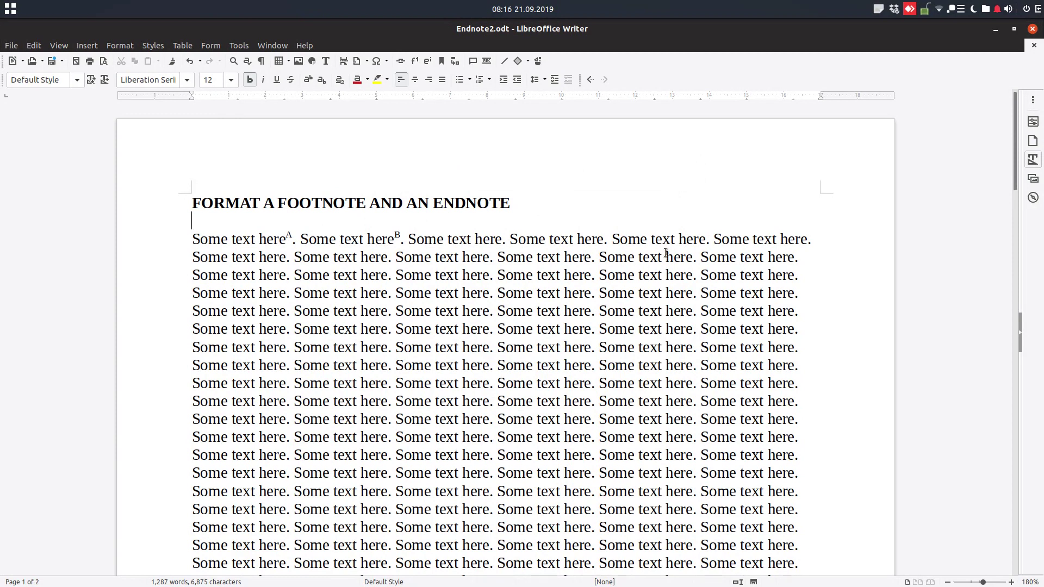
Change footnote numbering to spelled-out words One, Two, Three
left_click(239, 46)
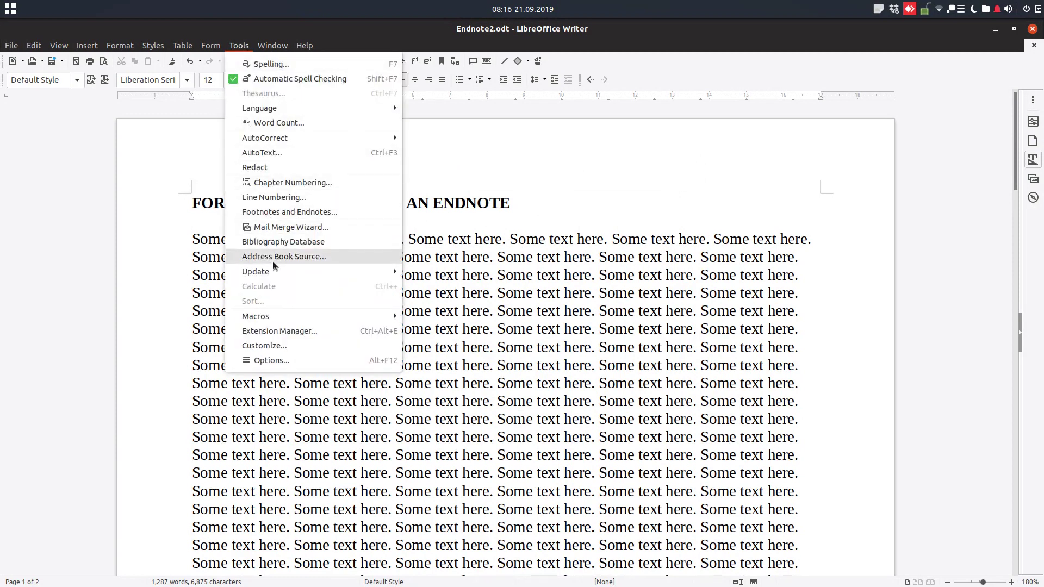
left_click(274, 211)
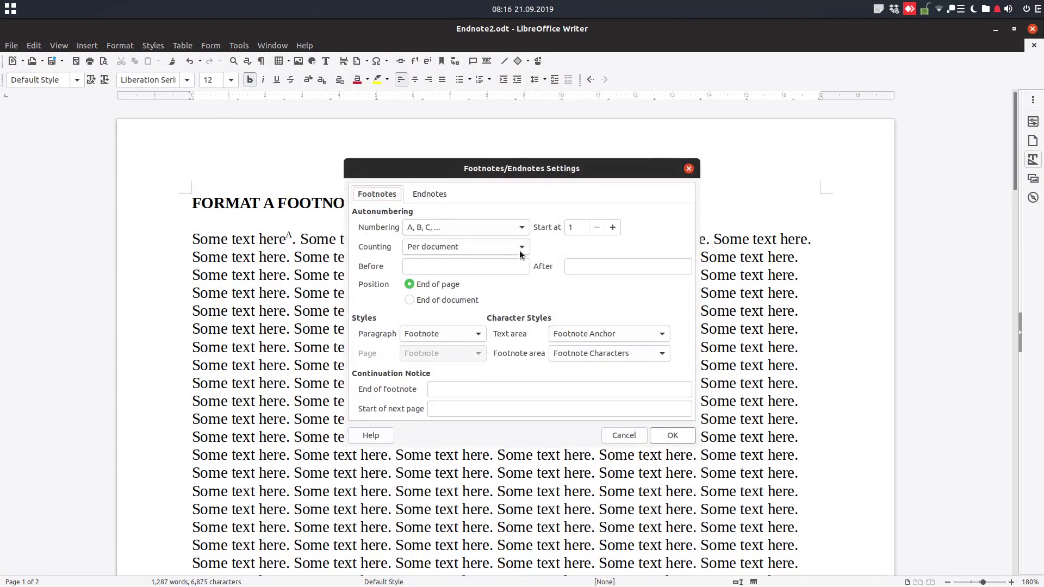
left_click(501, 228)
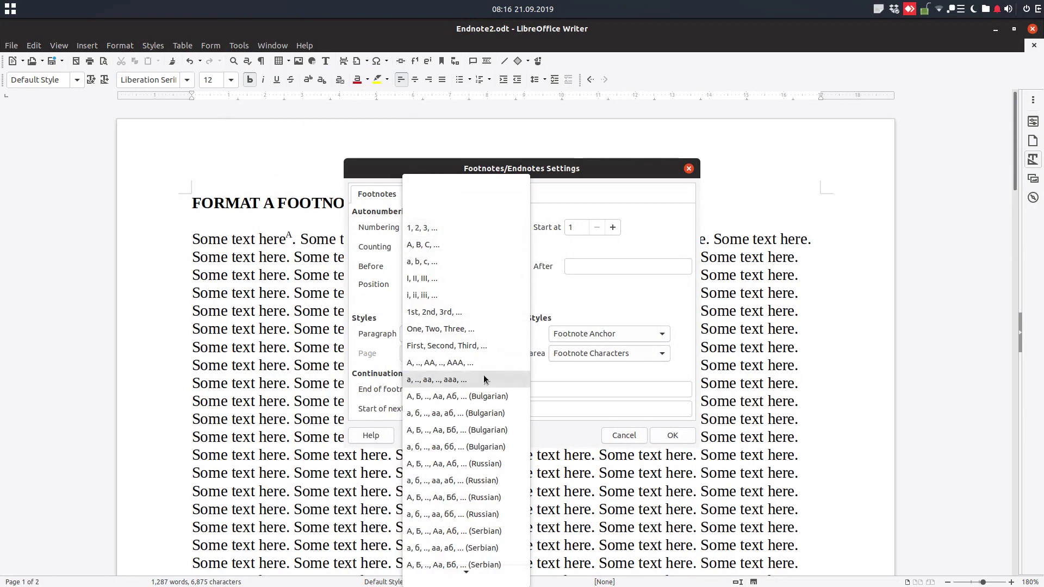
left_click(481, 332)
left_click(672, 436)
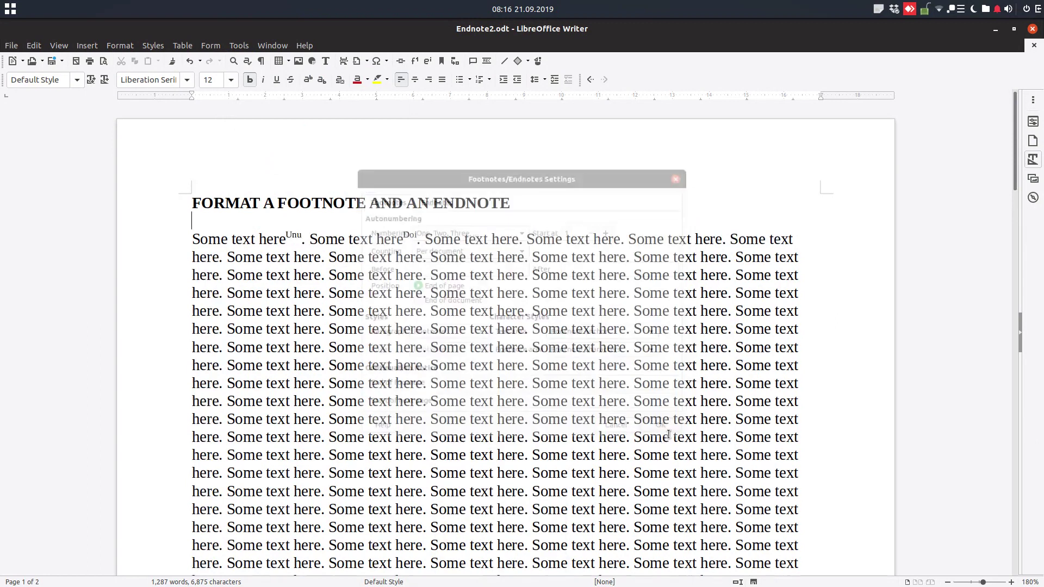
Change footnote numbering to lowercase Greek letters α, β, γ
left_click(240, 46)
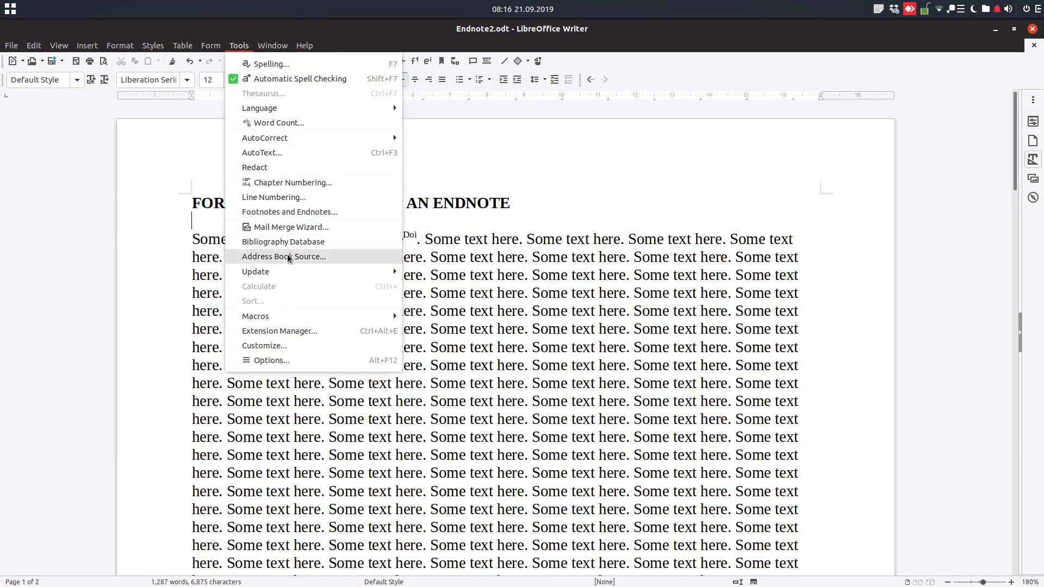
left_click(288, 212)
left_click(419, 231)
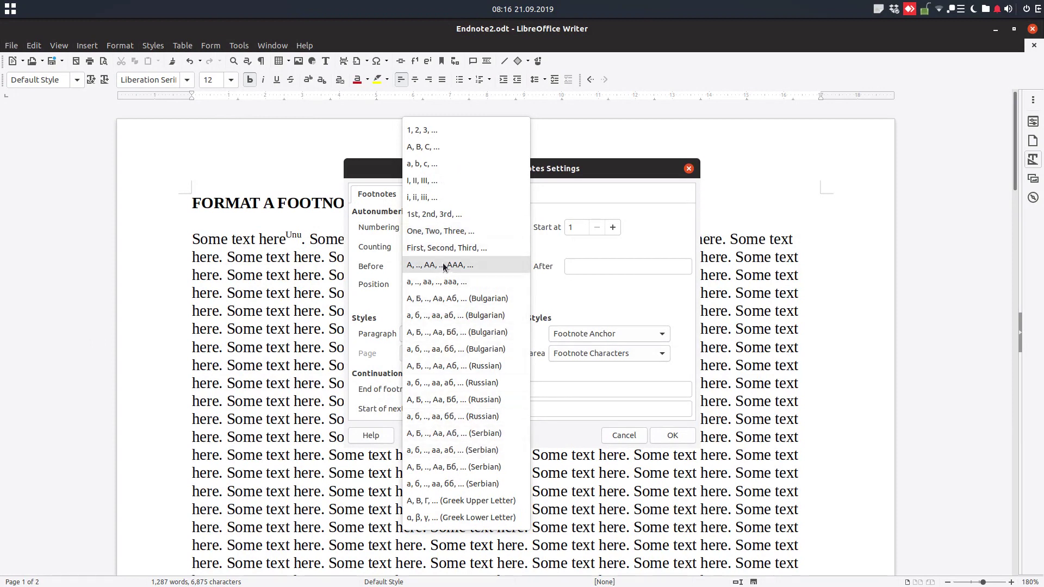
left_click(471, 517)
left_click(672, 436)
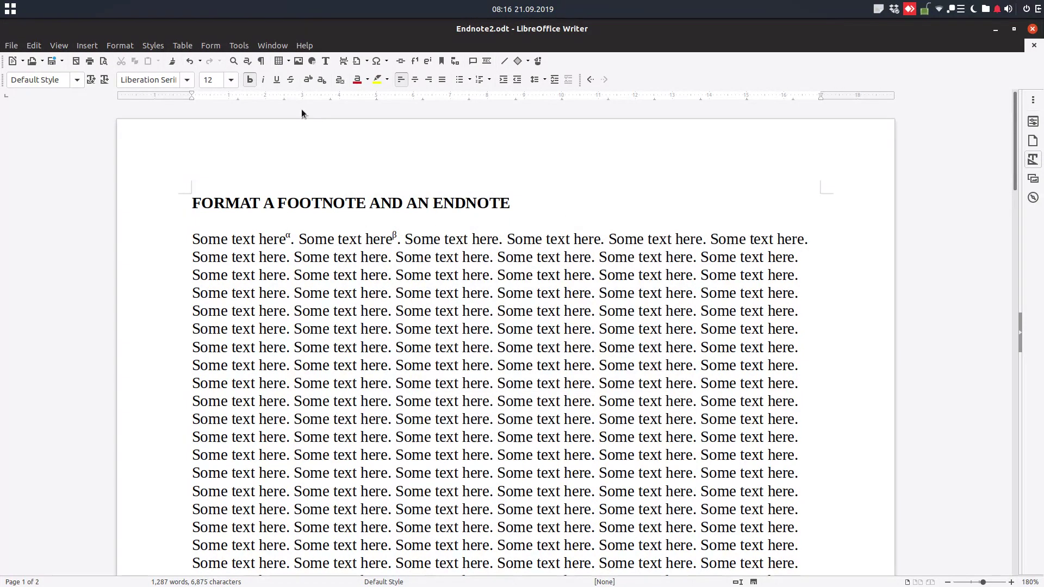
Switch footnote numbering back to 1, 2, 3 with counting set to Per page
left_click(239, 45)
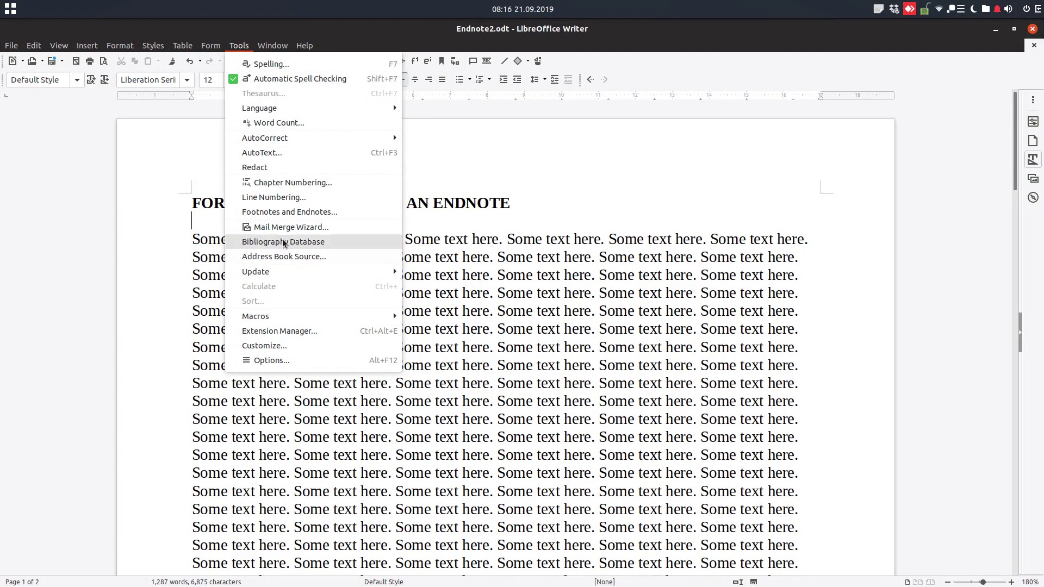
left_click(289, 212)
left_click(439, 228)
scroll(439, 228, "up", 5)
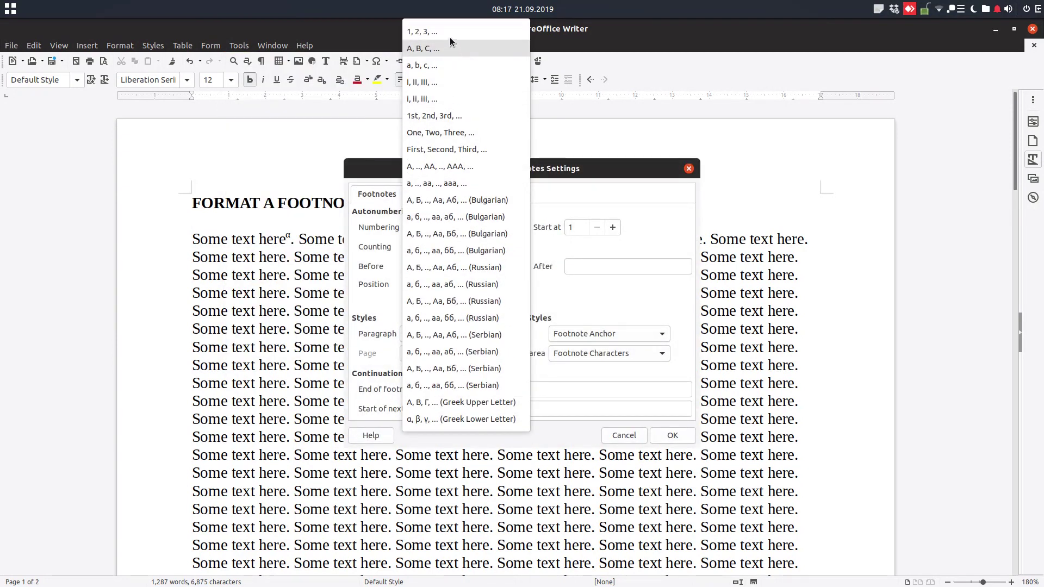
left_click(448, 33)
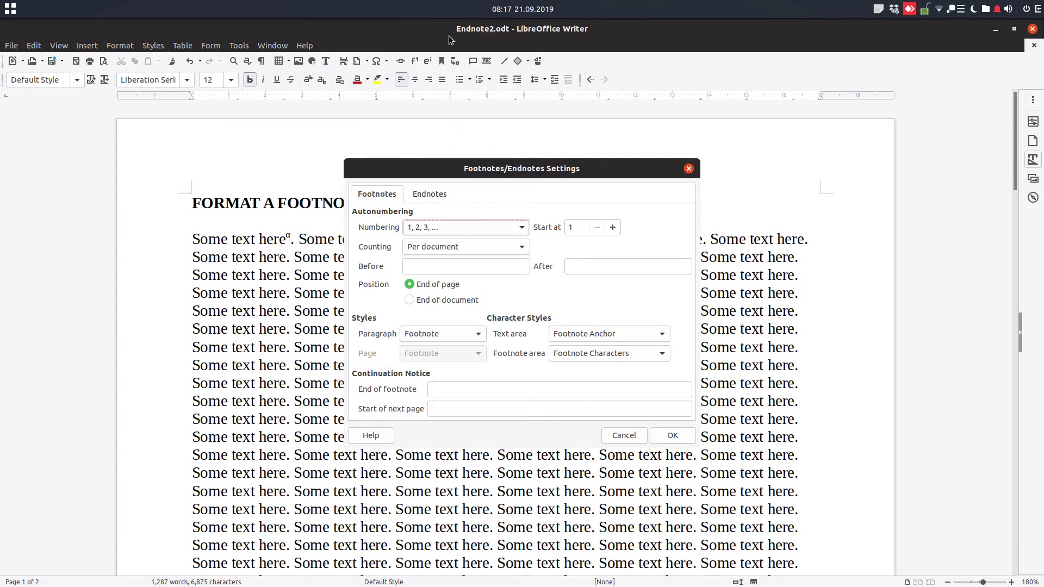
left_click(442, 247)
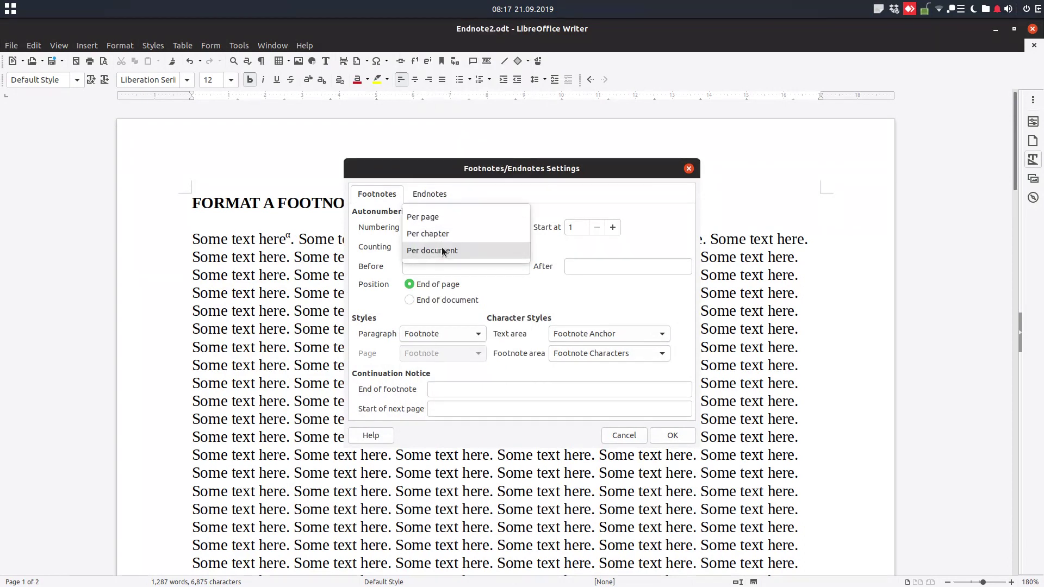
left_click(438, 217)
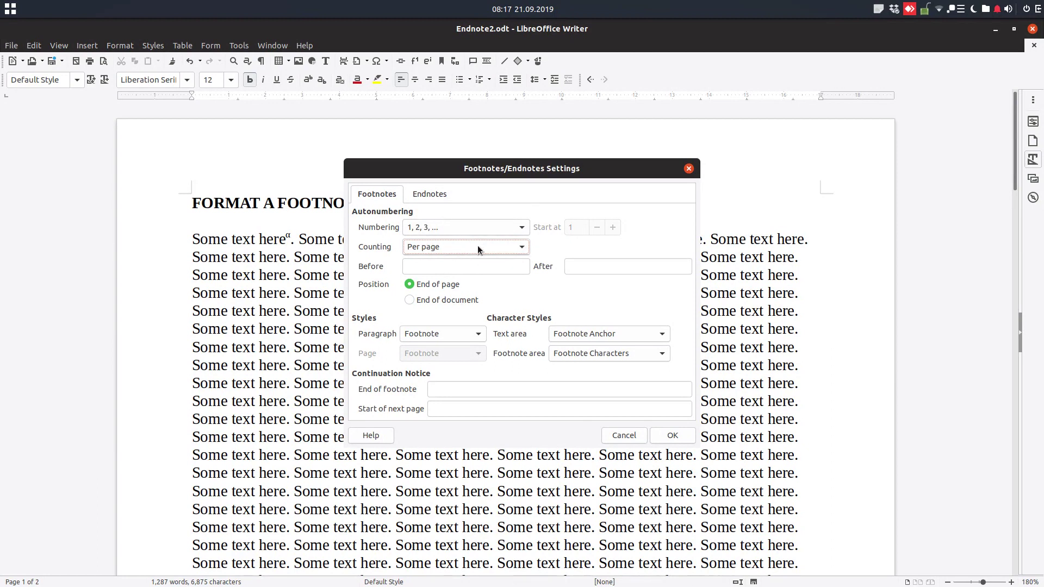
left_click(669, 435)
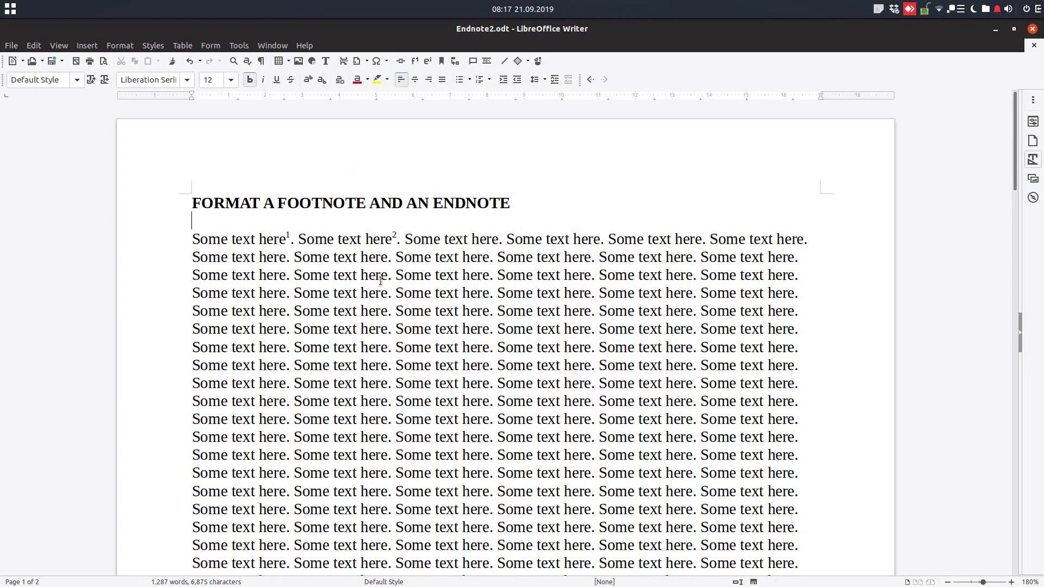
Check page 2's footnote, then set footnote counting to Per document
scroll(397, 237, "down", 15)
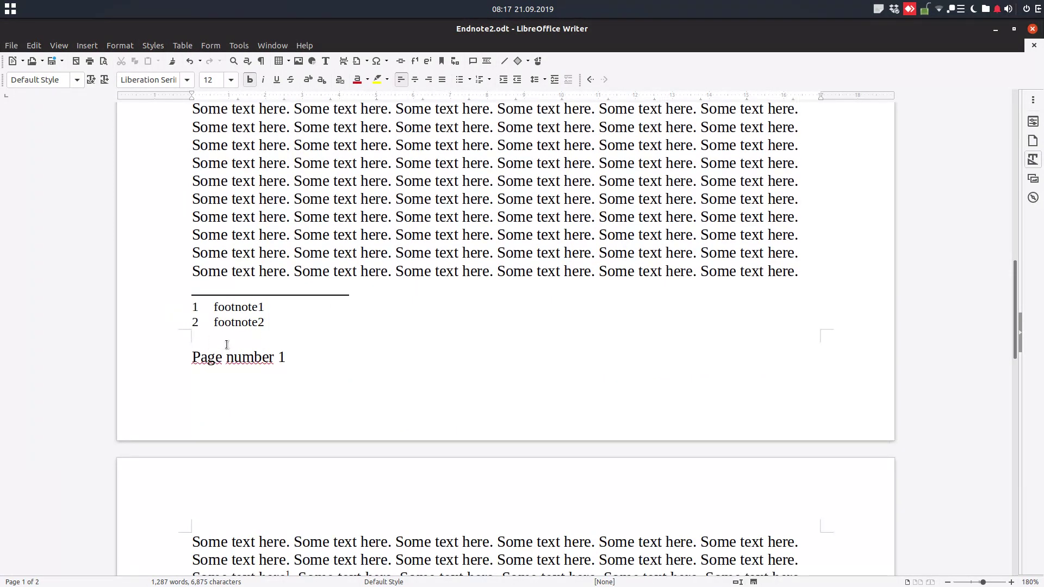
scroll(285, 362, "down", 9)
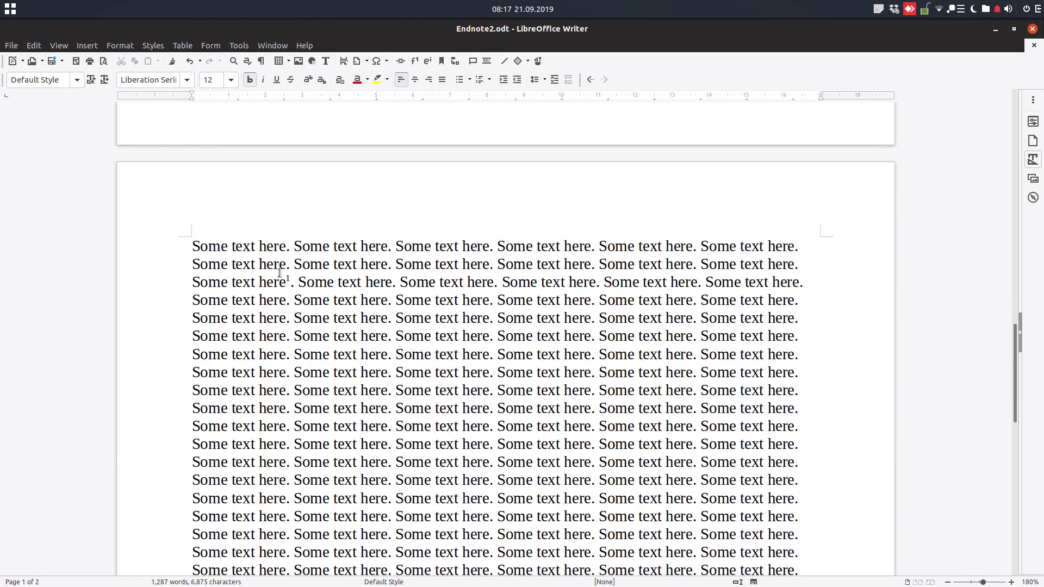
scroll(276, 288, "down", 20)
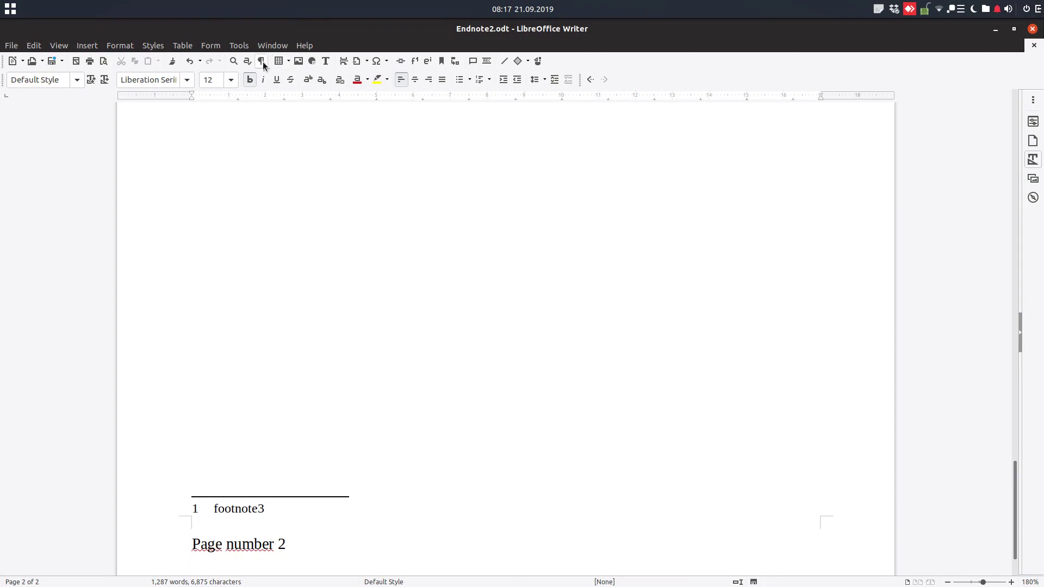
left_click(238, 46)
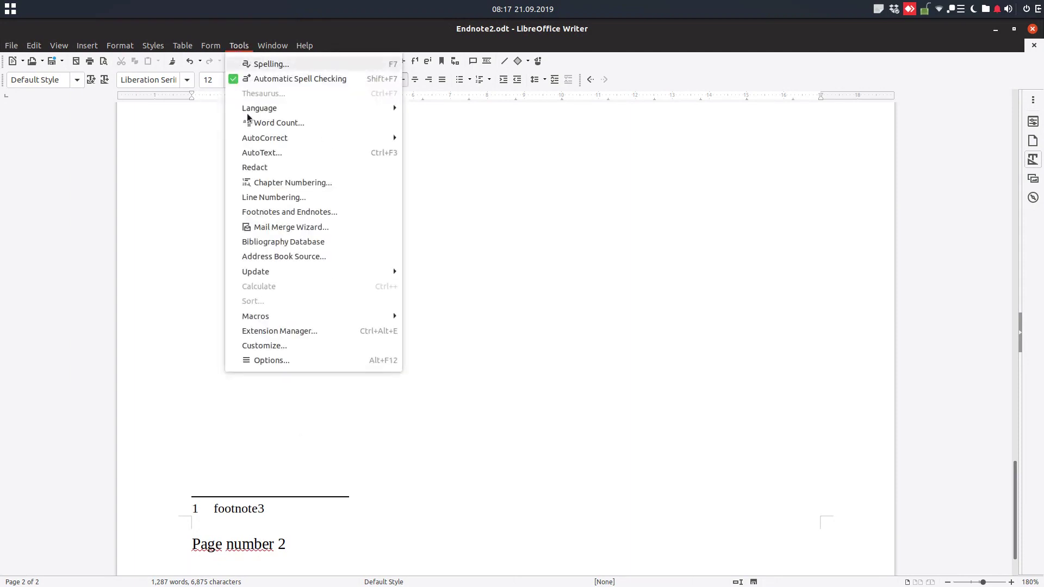
left_click(273, 215)
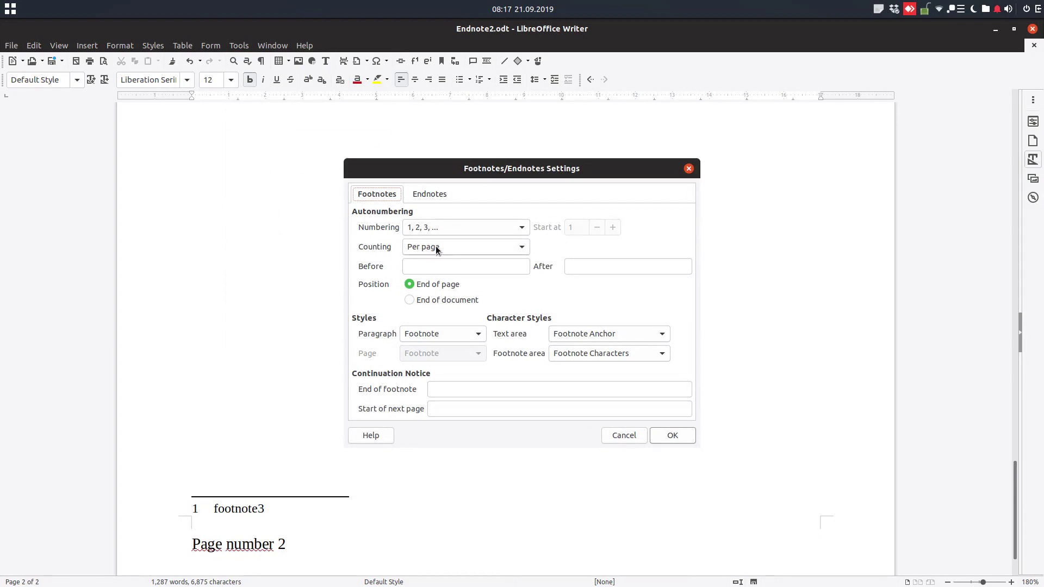
left_click(436, 247)
left_click(457, 282)
scroll(263, 383, "down", 20)
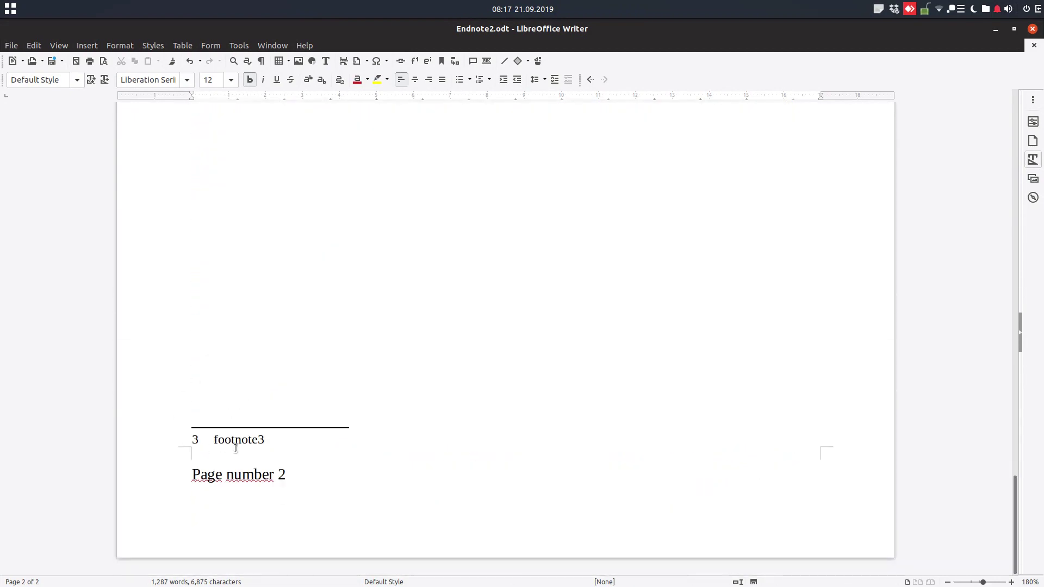
left_click(240, 46)
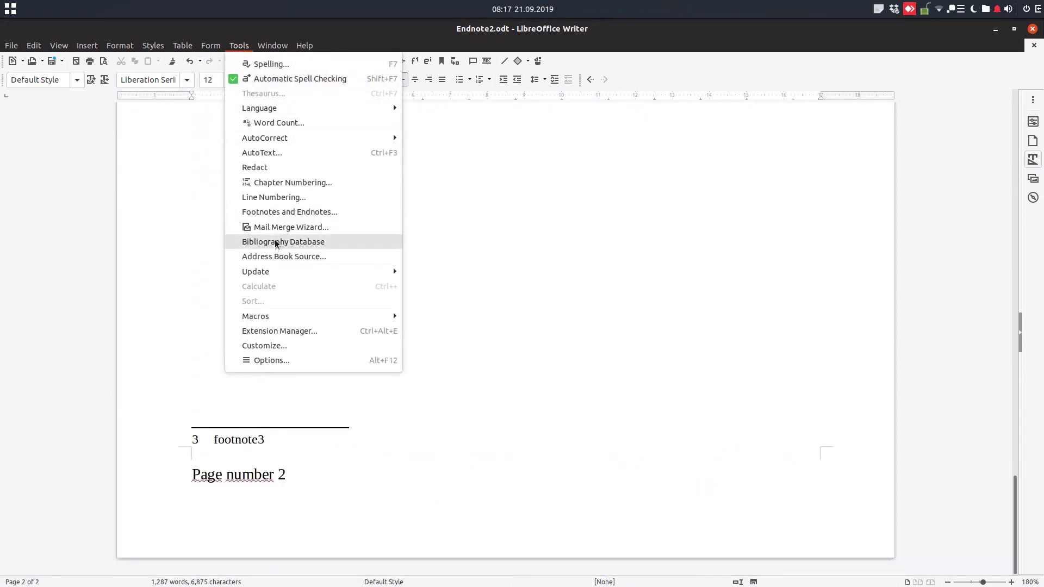
Put an asterisk in the Before and After fields for footnote numbers
left_click(275, 215)
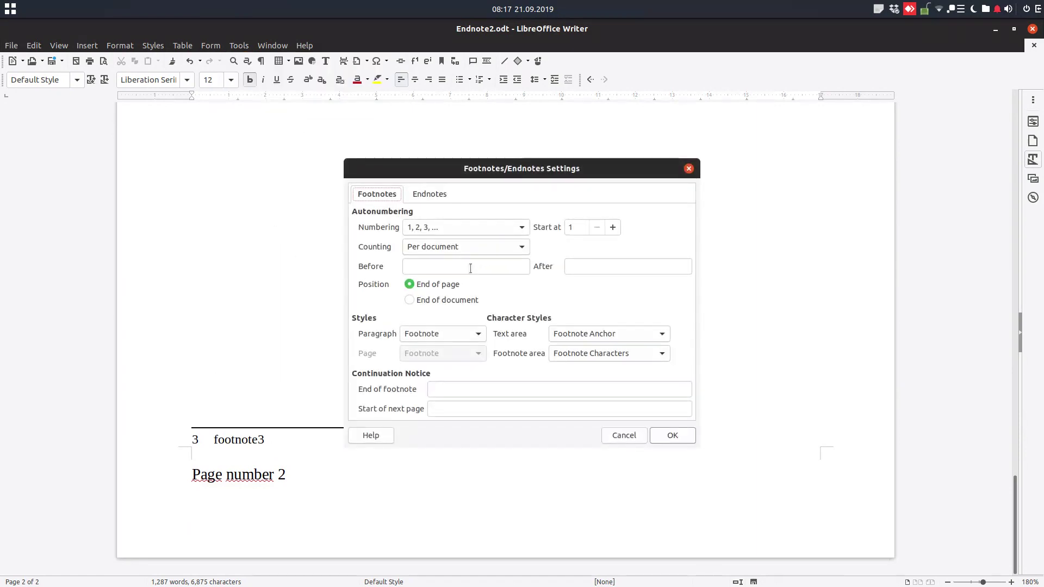
left_click(450, 272)
type("*")
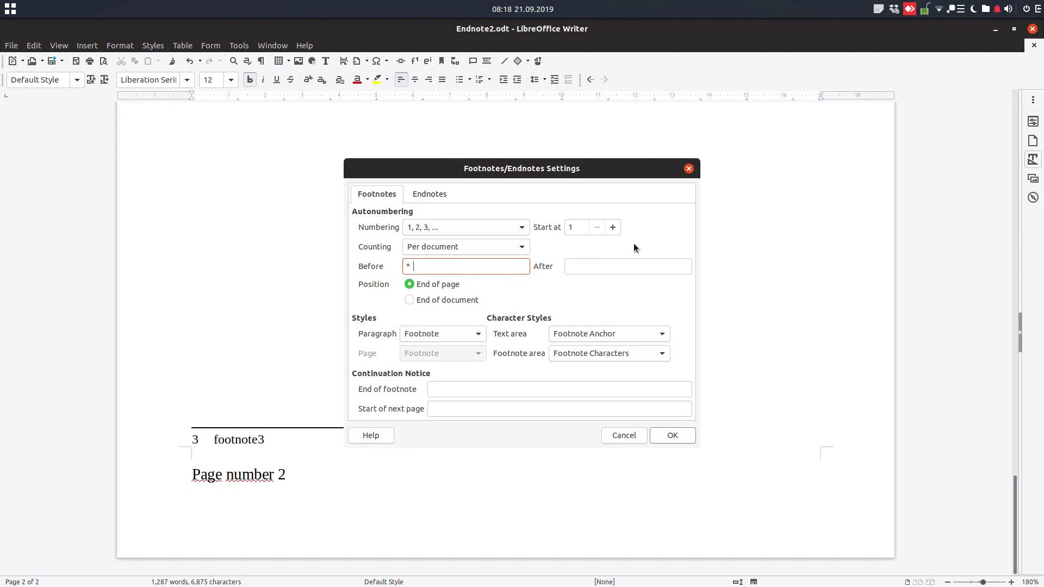
left_click(630, 265)
type("*")
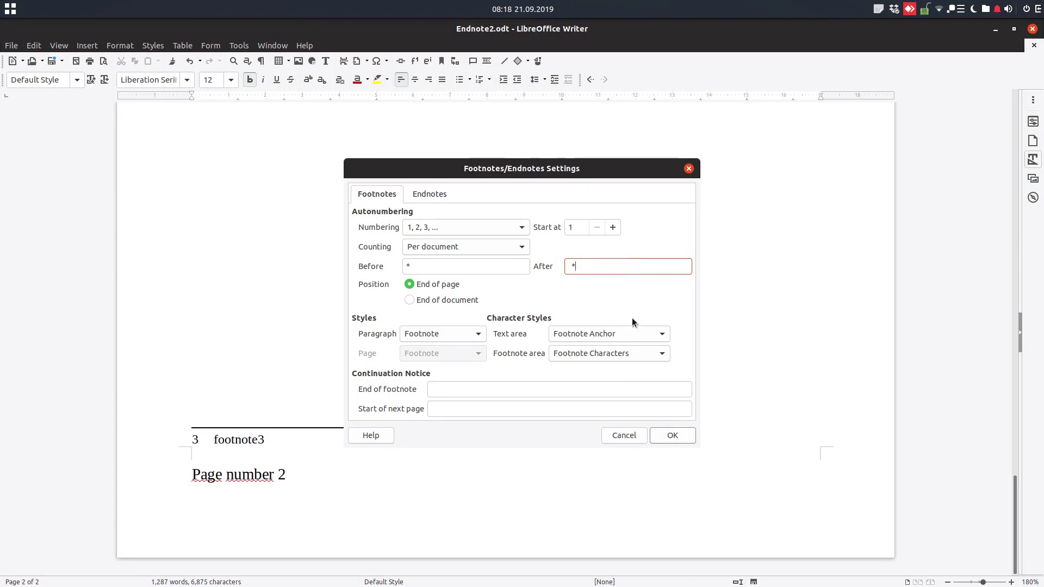
left_click(673, 435)
scroll(317, 310, "down", 15)
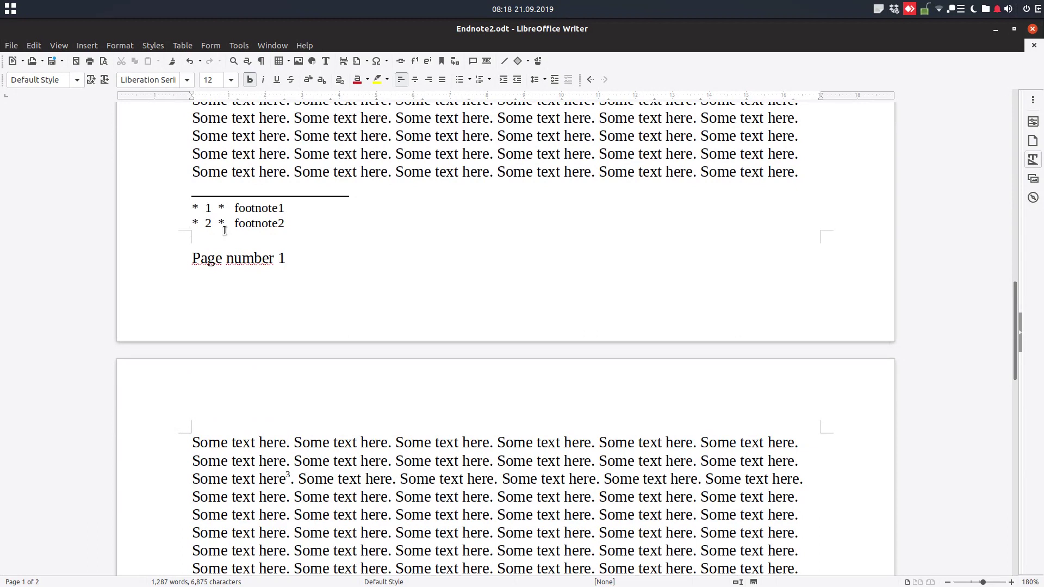
Change the text after footnote numbers to @
left_click(246, 48)
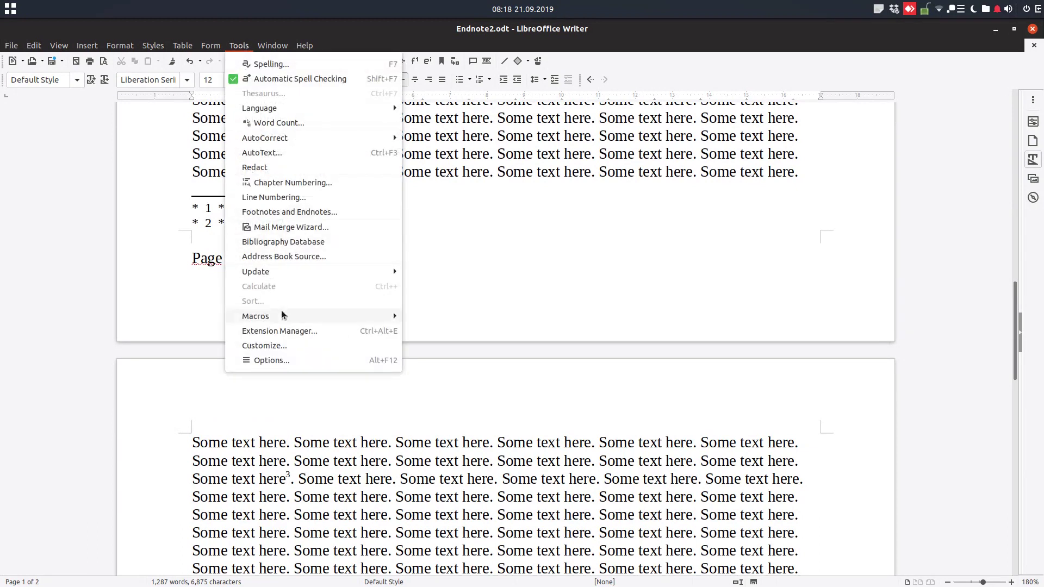
left_click(292, 213)
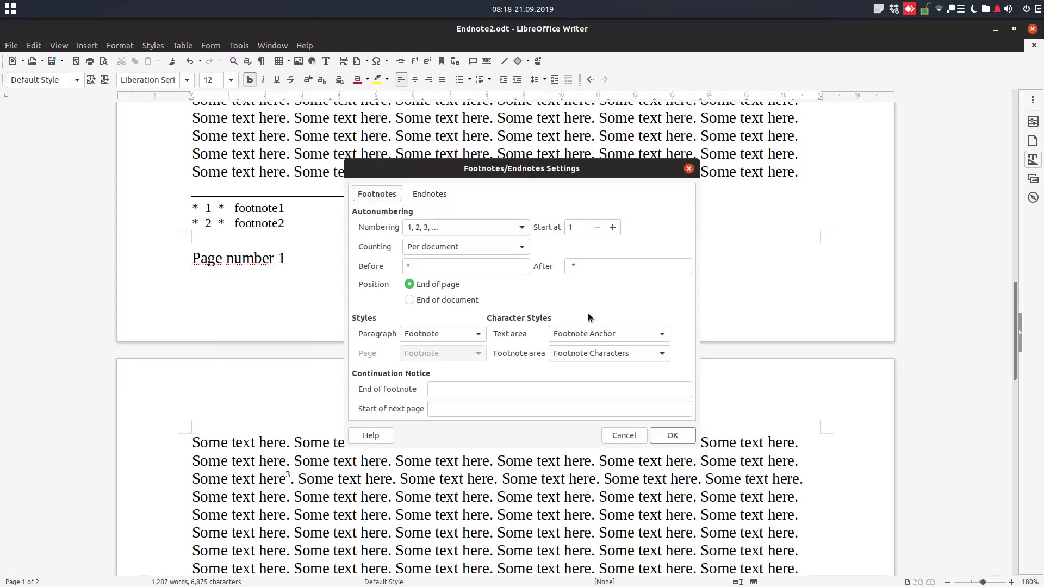
left_click(575, 268)
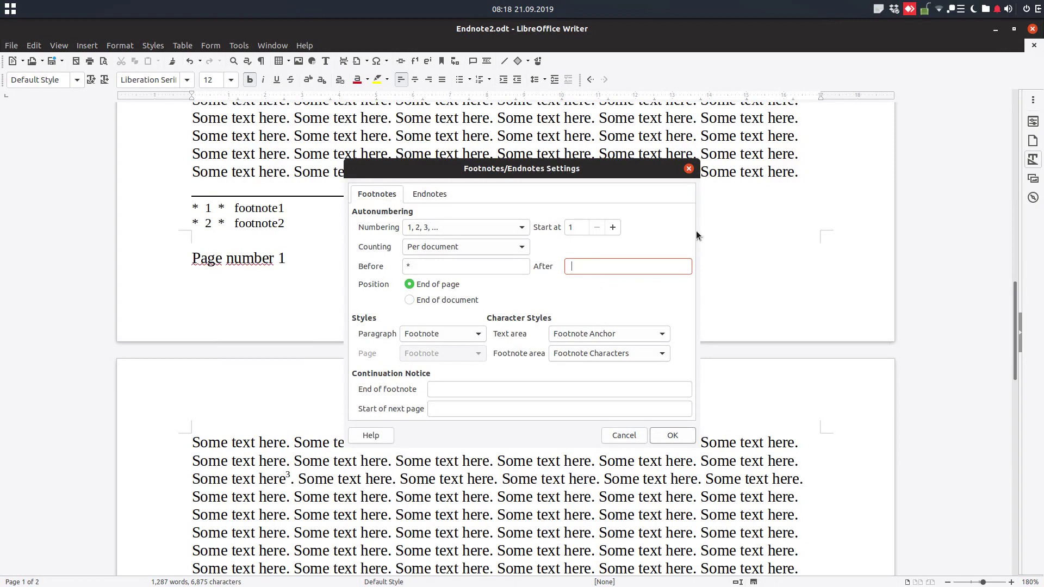
type("@")
left_click(677, 442)
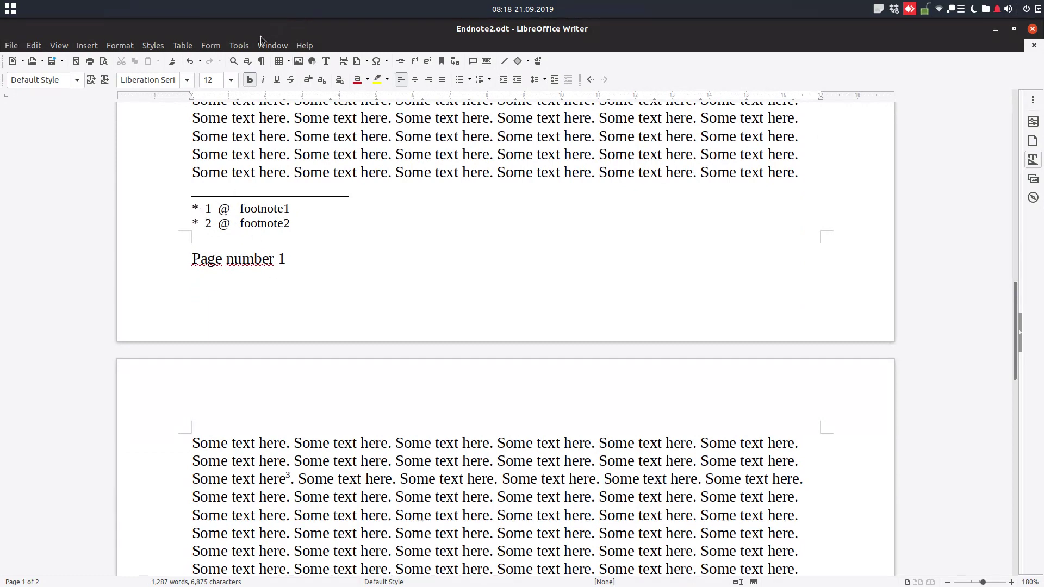
Clear the Before and After symbols and place footnotes at the End of document
left_click(239, 46)
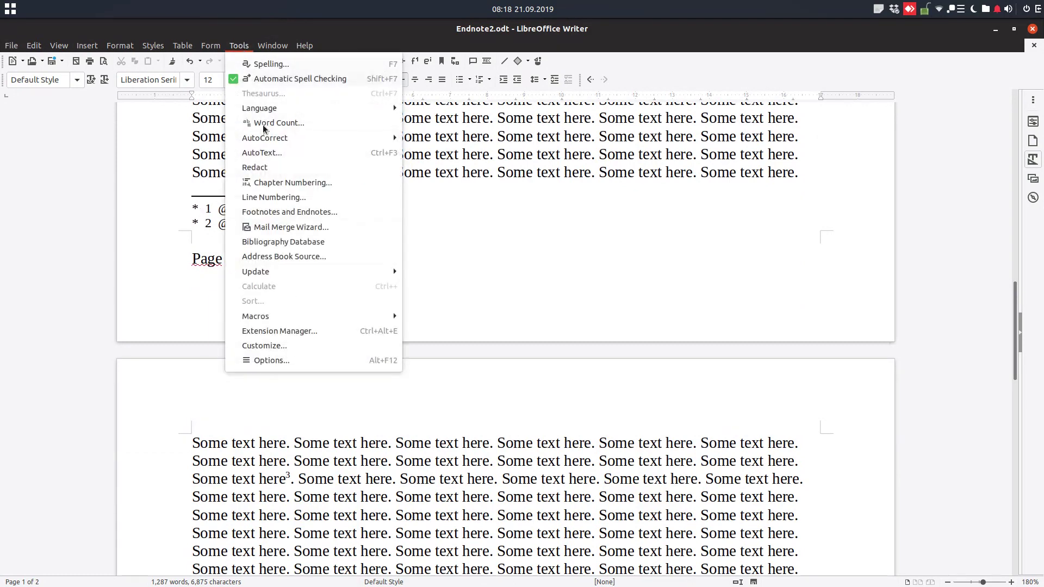
left_click(308, 215)
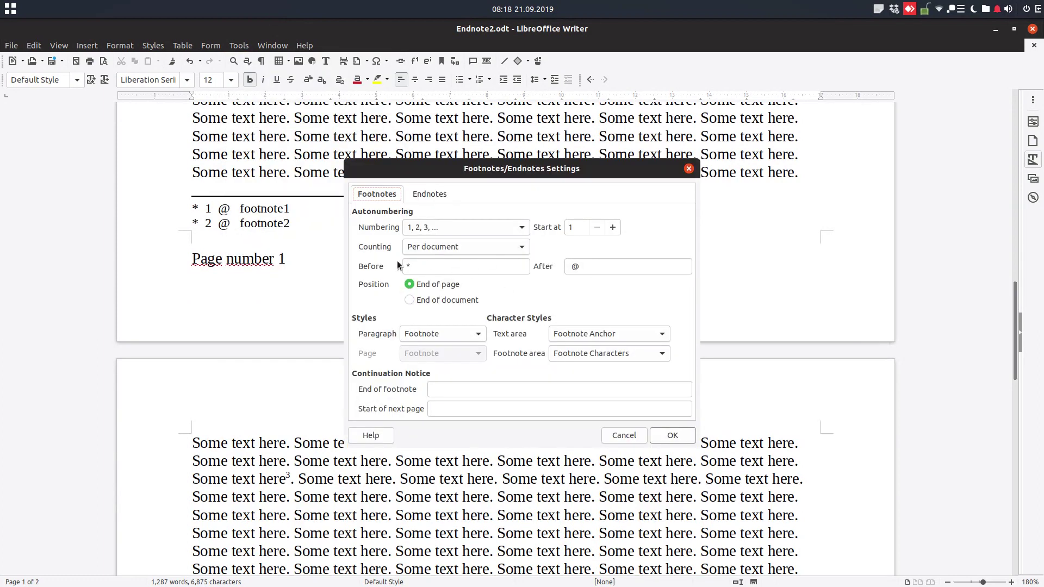
left_click(609, 267)
key("BackSpace")
left_click(485, 271)
key("BackSpace")
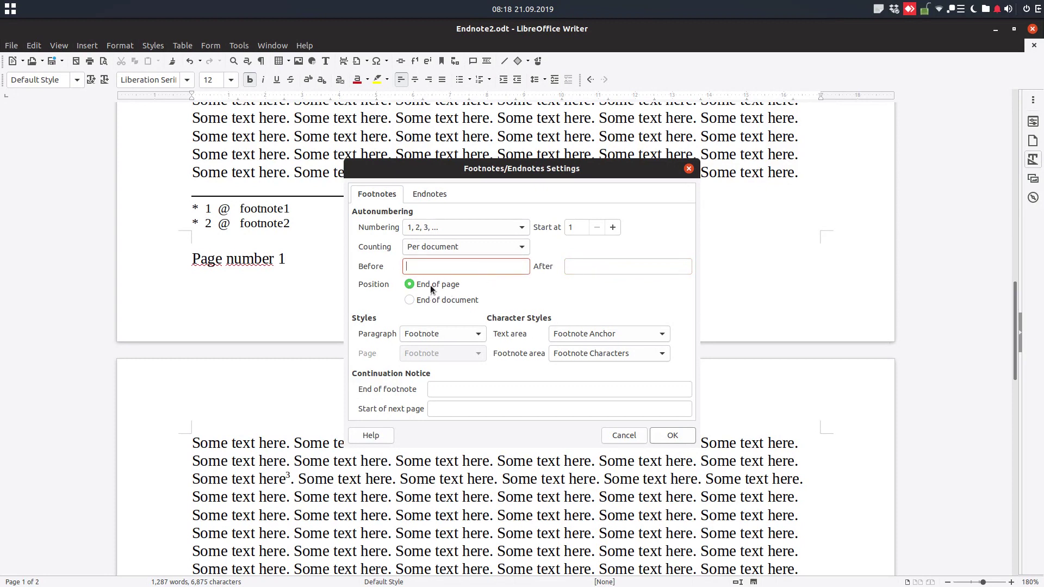
left_click(459, 303)
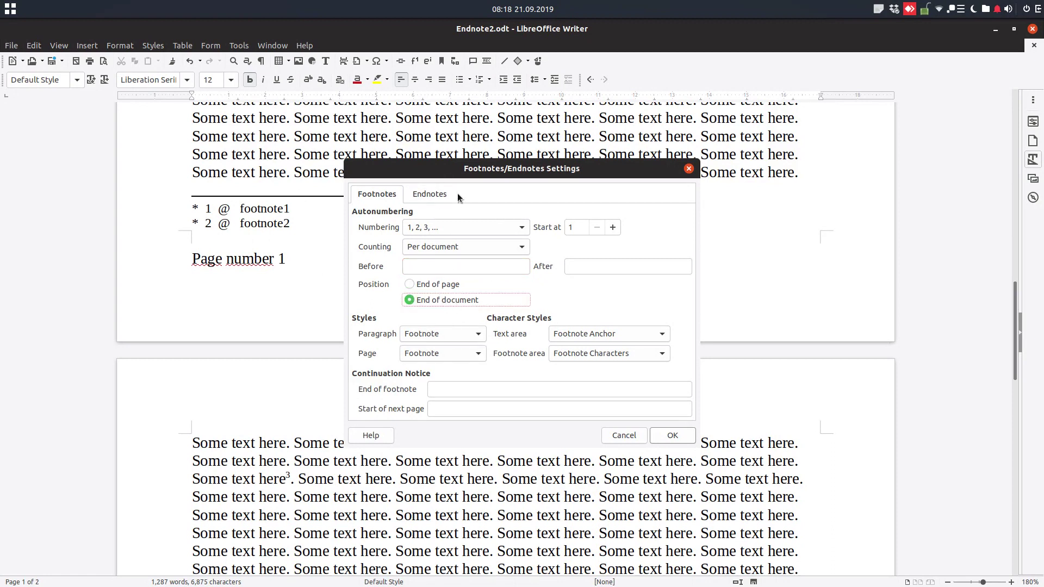
left_click(672, 435)
Set footnote position back to End of page, reviewing the Endnotes settings before applying
scroll(272, 237, "down", 15)
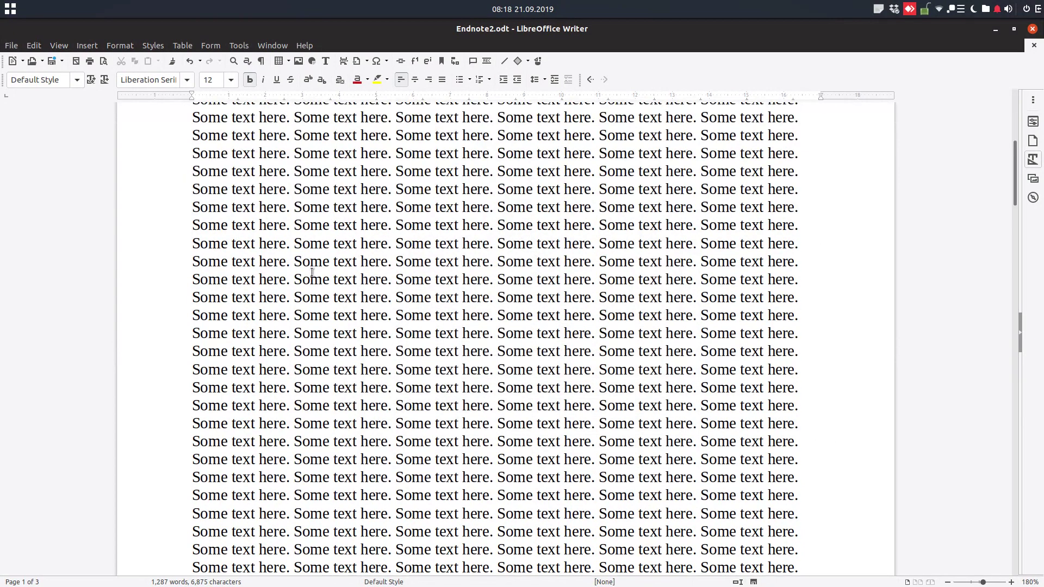
scroll(251, 310, "down", 20)
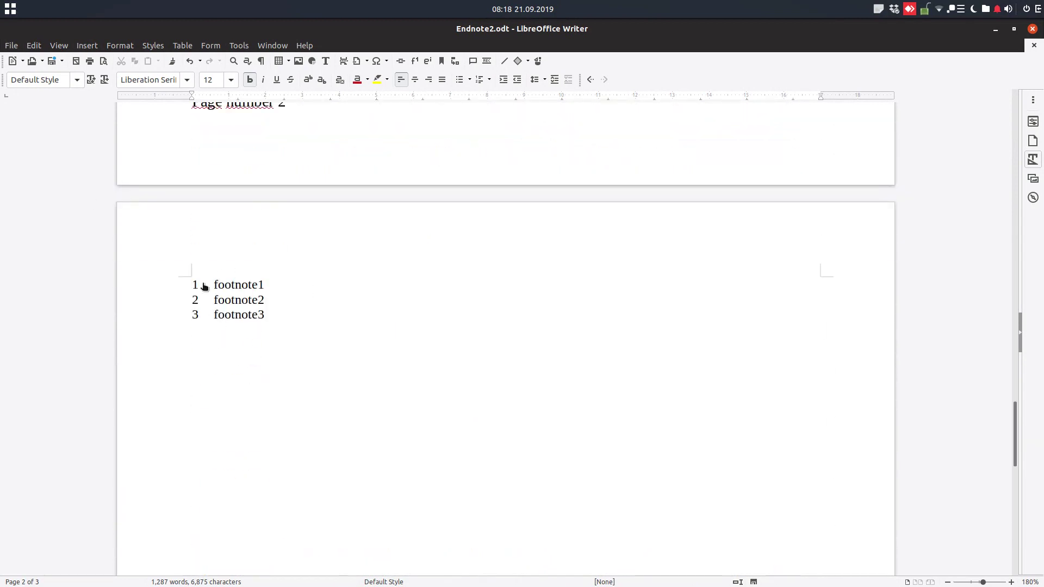
left_click(240, 45)
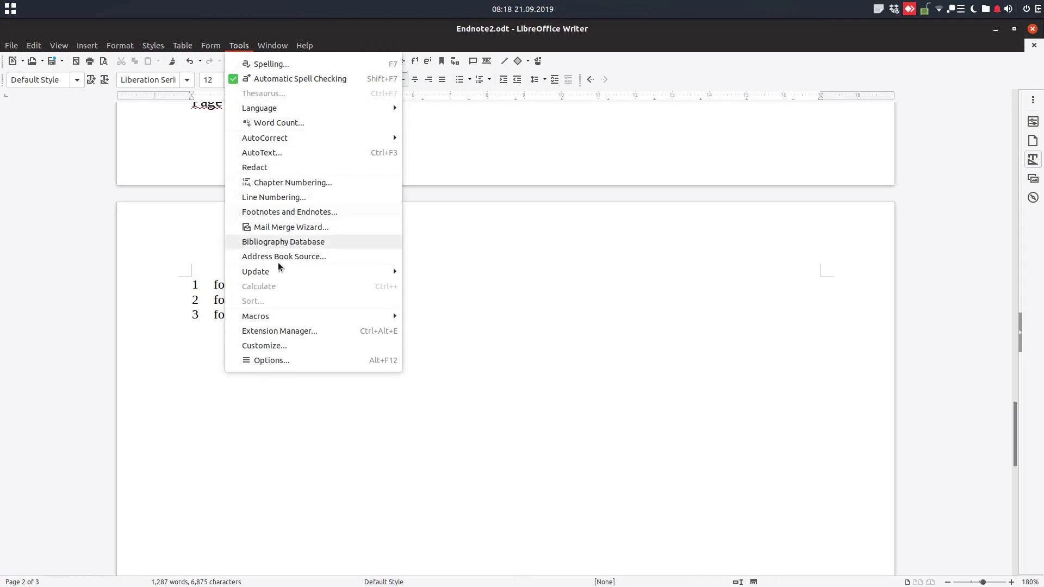
left_click(290, 211)
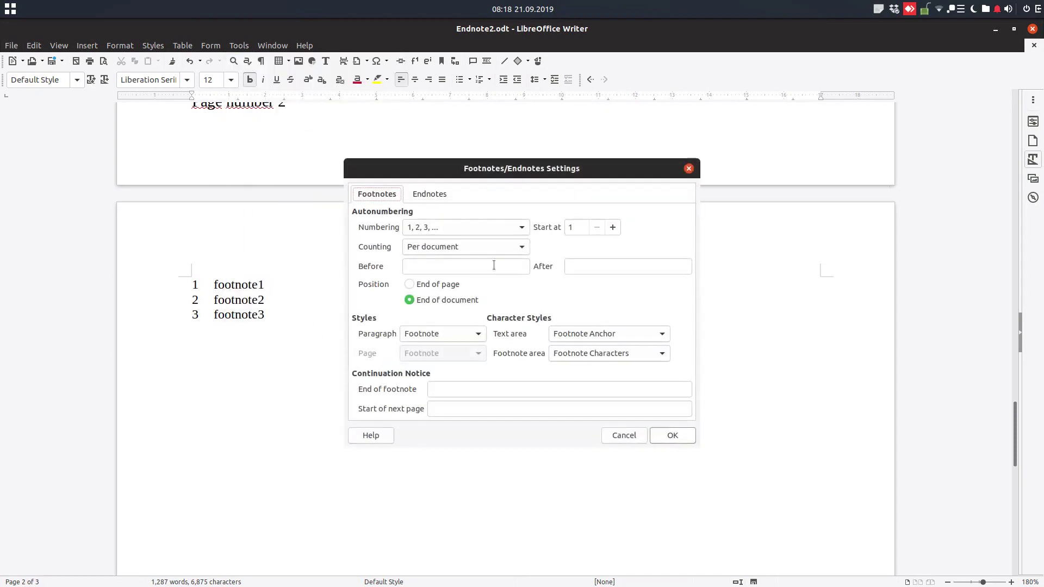
left_click(451, 286)
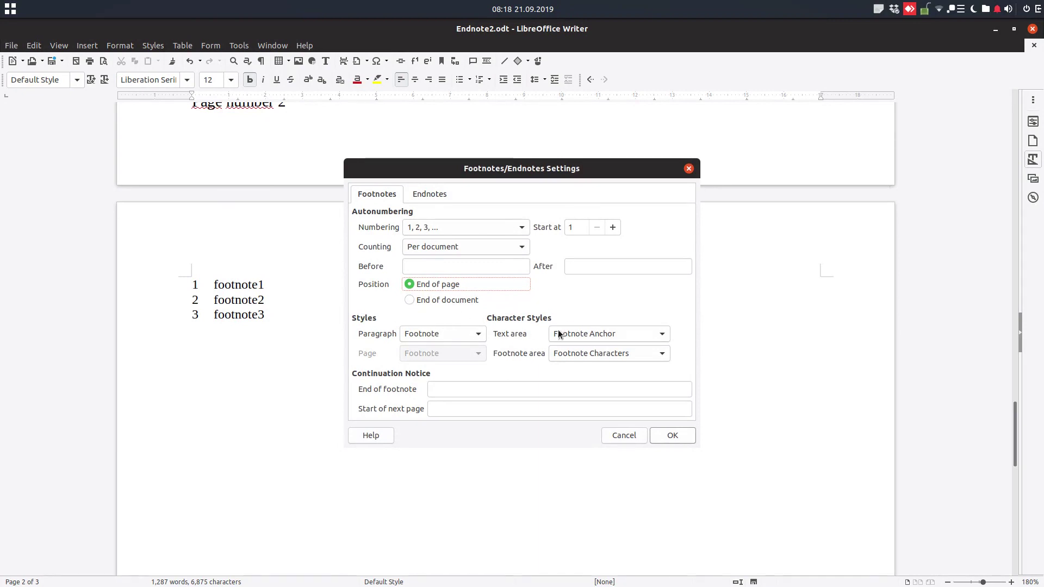
left_click(434, 197)
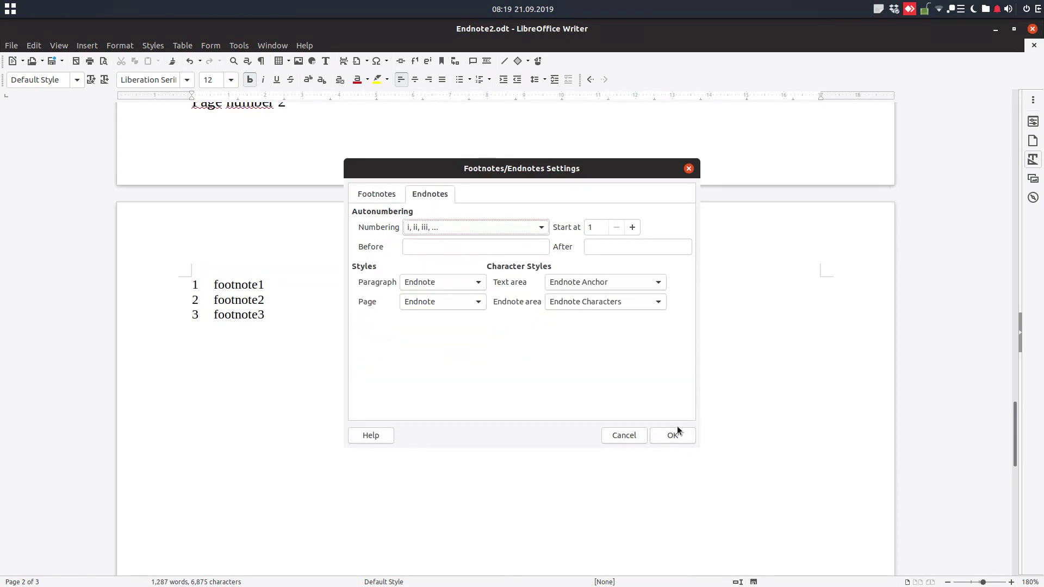
left_click(665, 434)
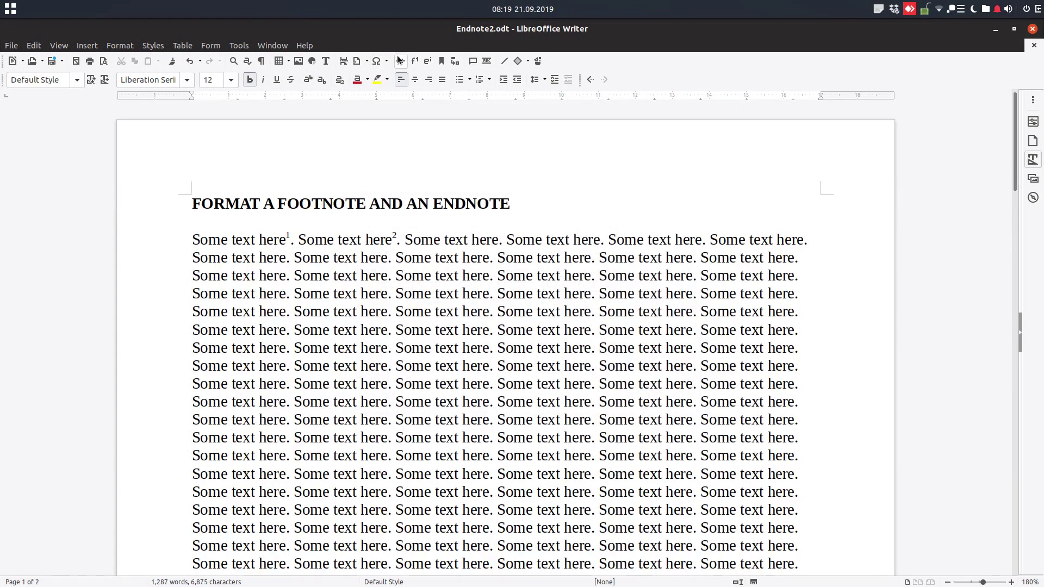
Insert two endnotes with the texts 'first endnote' and 'second endnote', placed on a new third page
left_click(430, 61)
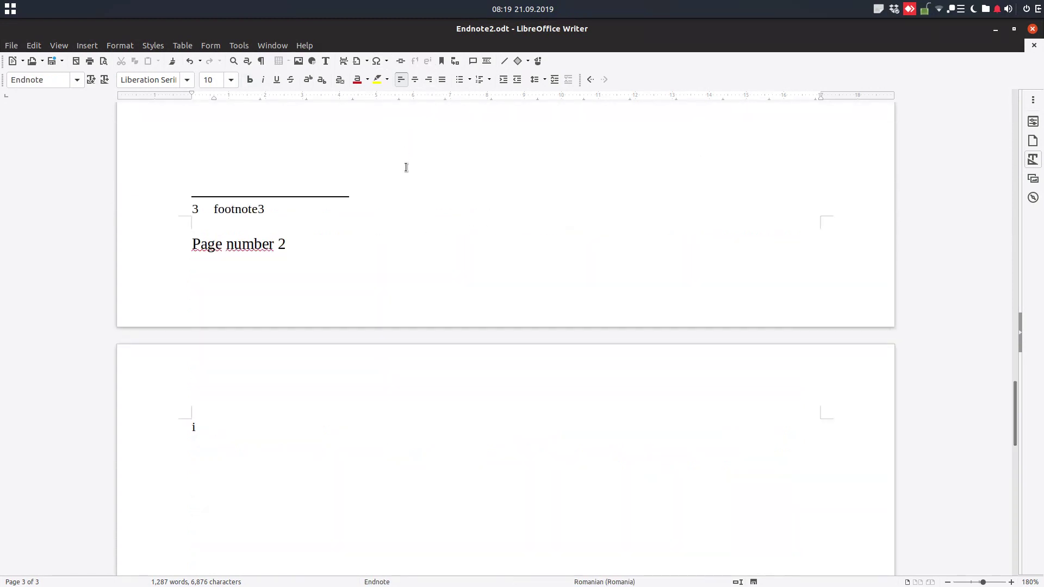
type("first endnote")
scroll(394, 211, "up", 10)
left_click(387, 276)
left_click(428, 61)
type("second ")
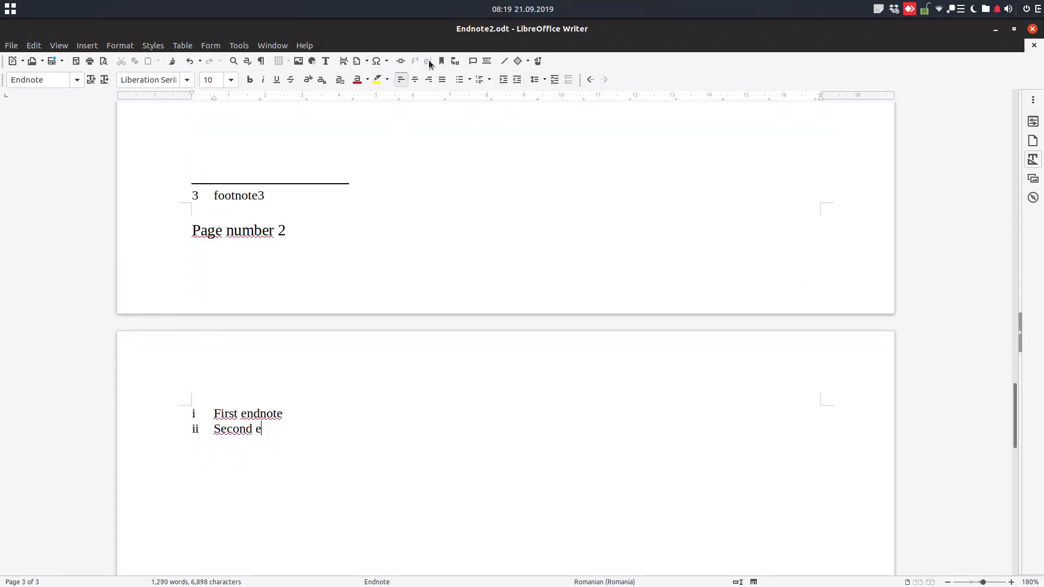
type("endnote")
left_click(353, 214)
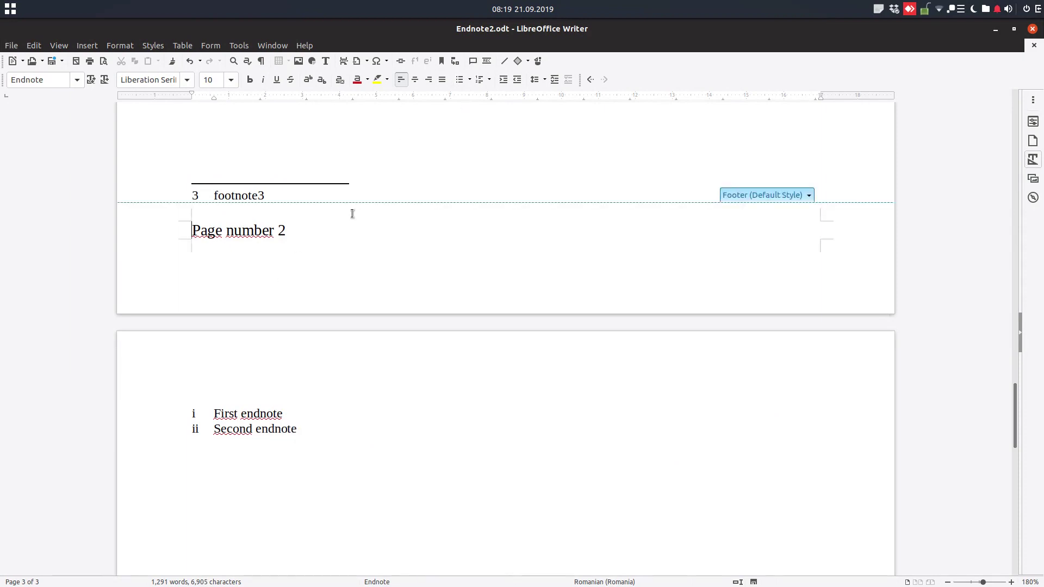
Set endnote numbering to A, B, C, ... in Footnotes and Endnotes so the endnotes read A and B
left_click(239, 46)
left_click(270, 210)
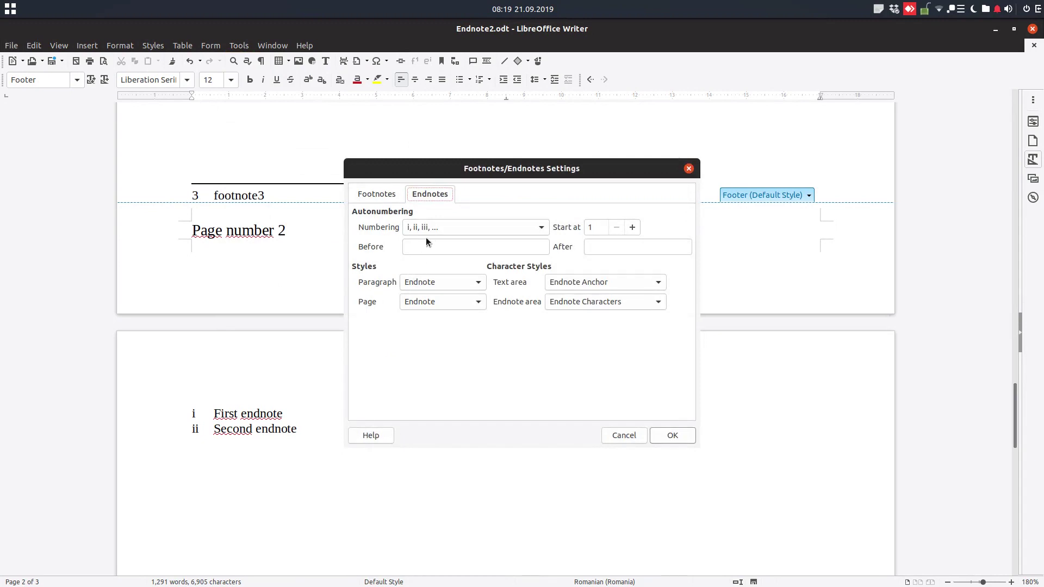
left_click(435, 226)
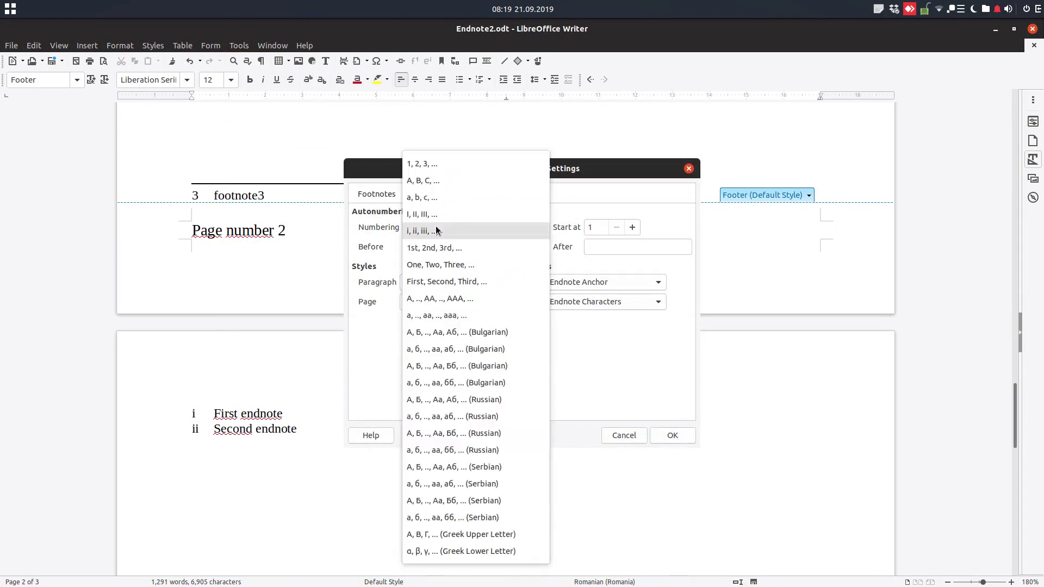
left_click(438, 181)
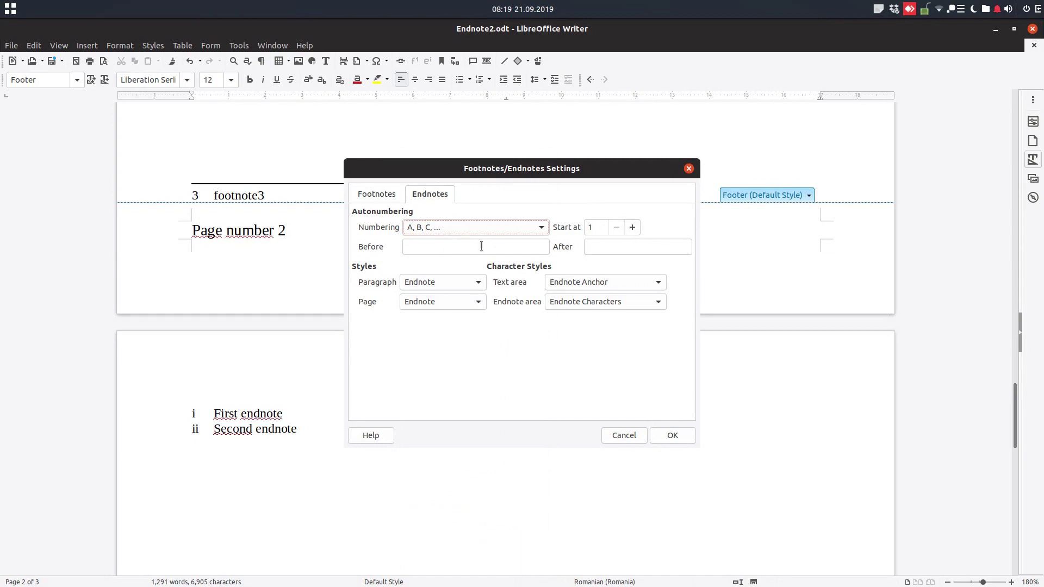
left_click(673, 436)
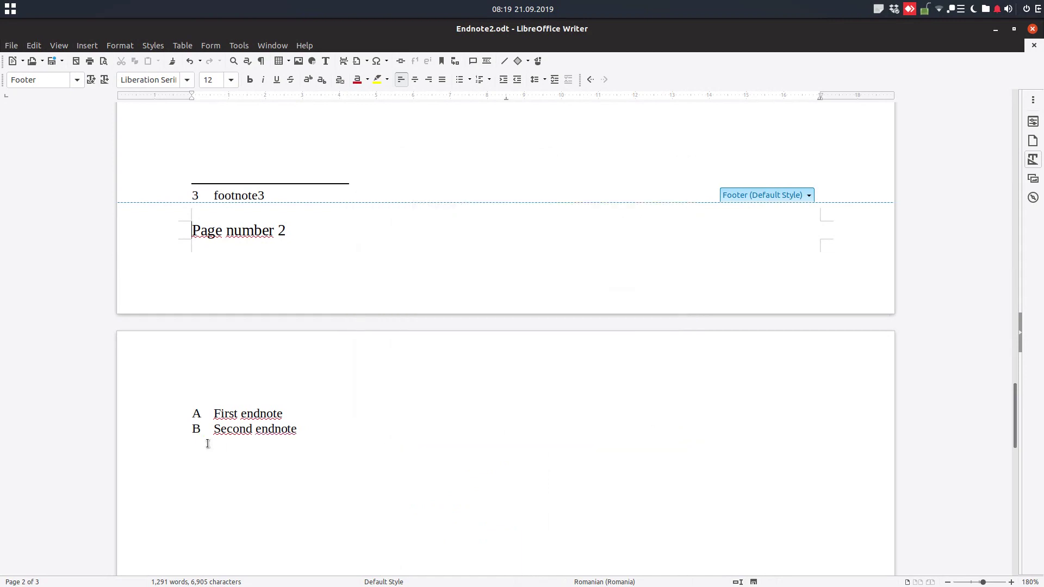
left_click(258, 415)
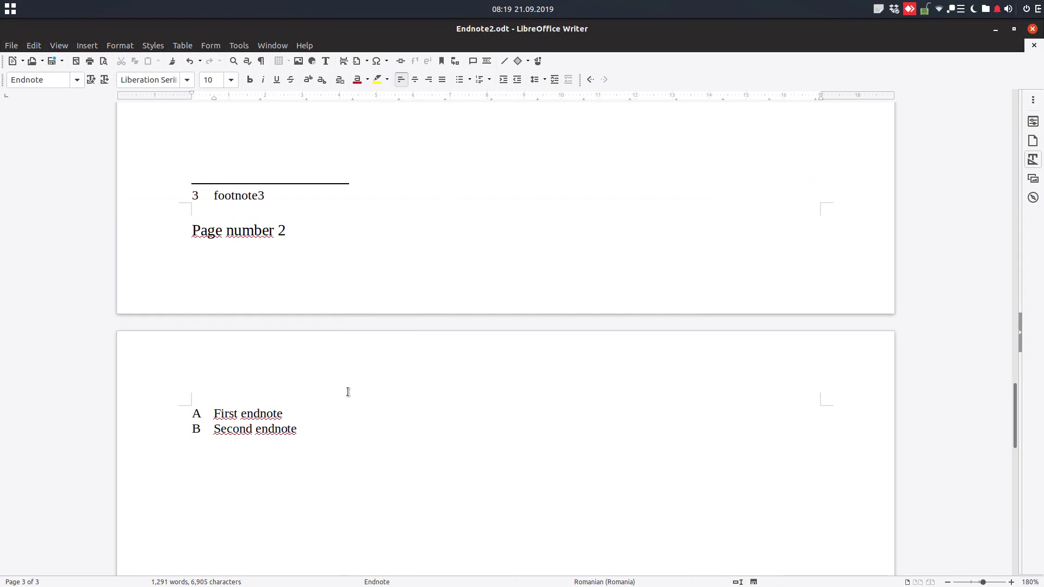